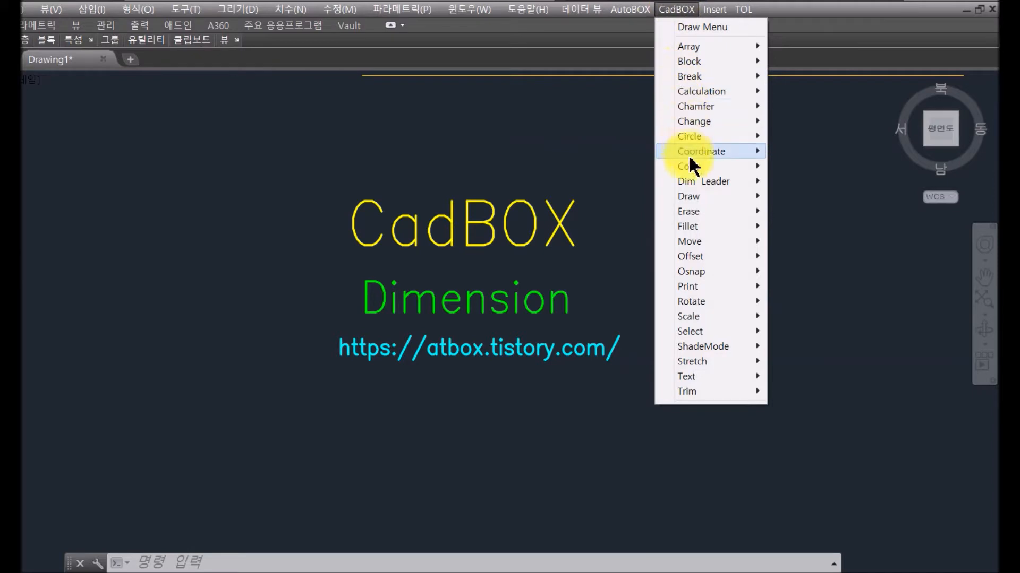
mouse_move(689, 177)
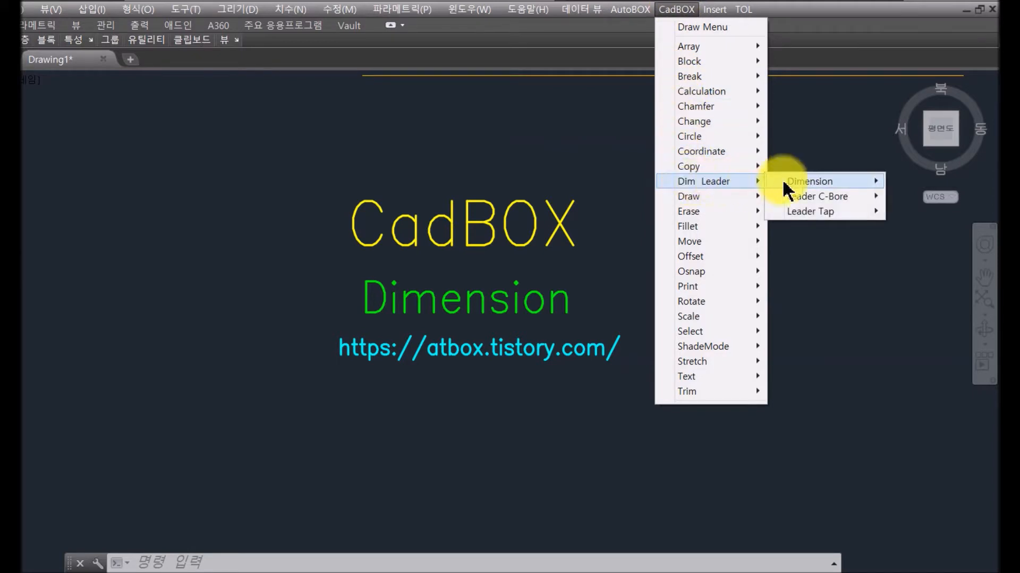
mouse_move(784, 183)
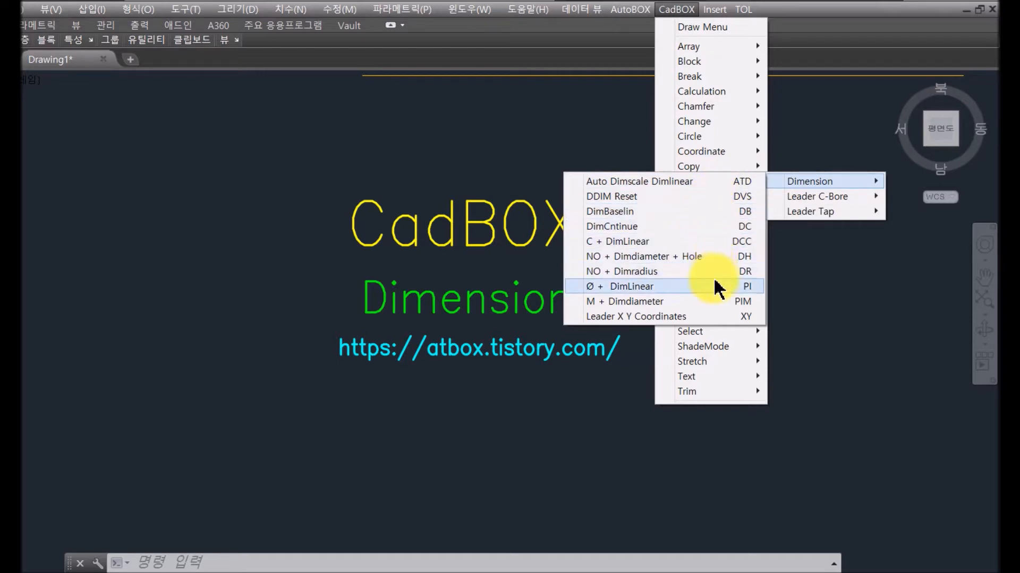
left_click(622, 289)
left_click(311, 278)
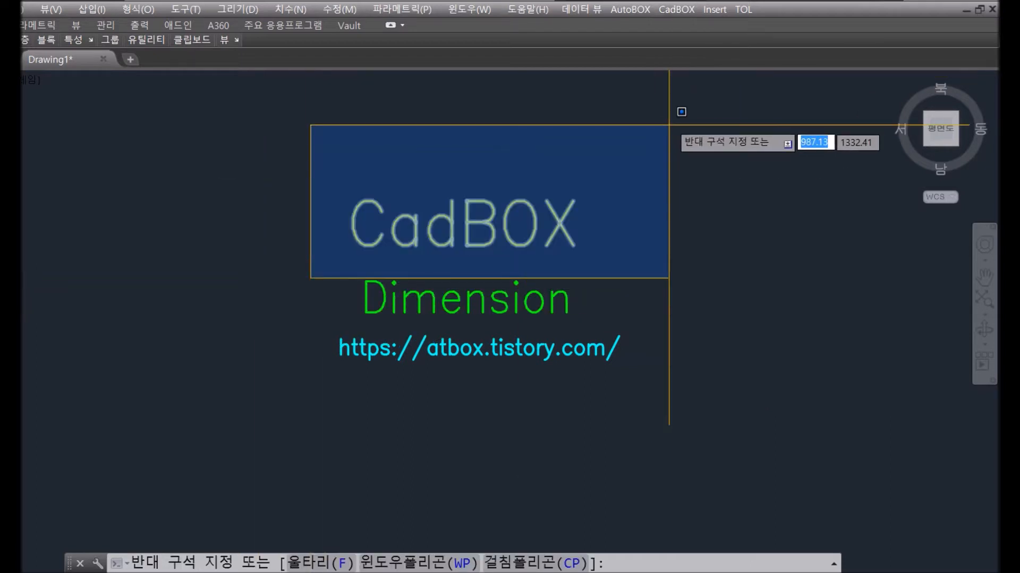
left_click(181, 203)
Use ATD (Auto Dimscale Dimlinear) to place a horizontal dimension spanning about 30.5 from the vertical line's top end.
scroll(252, 226, "down", 8)
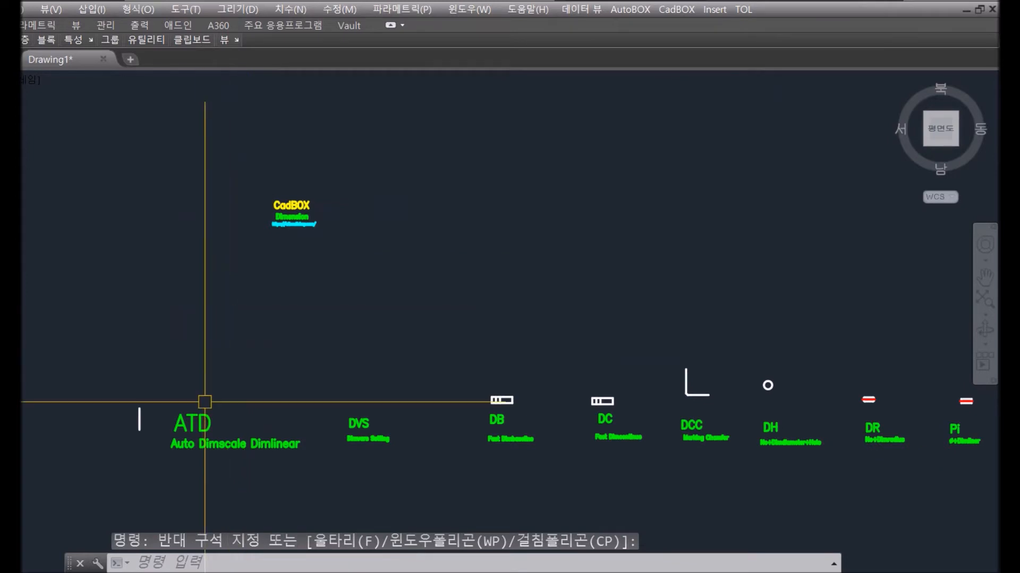
scroll(180, 424, "up", 5)
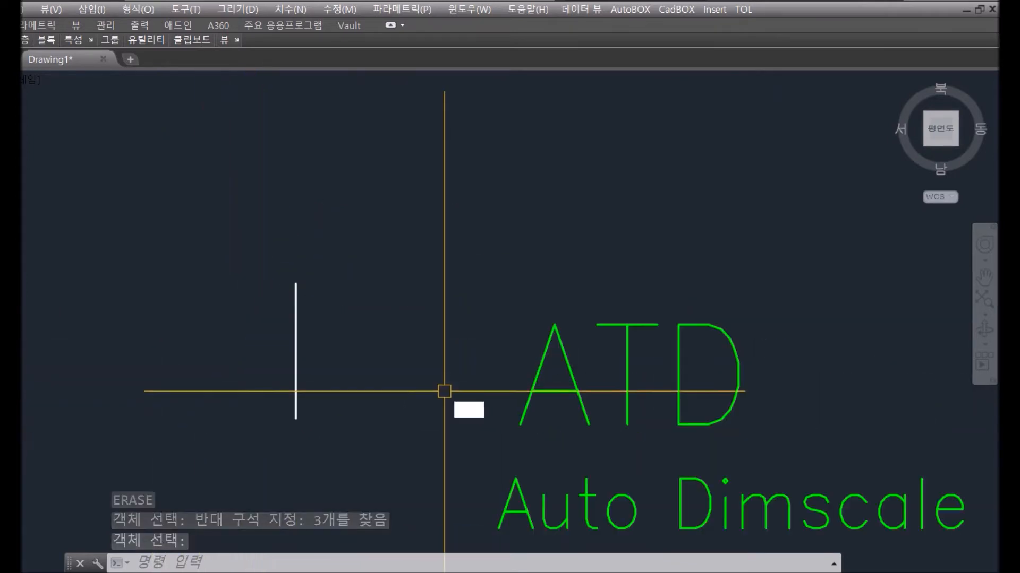
type("ATD")
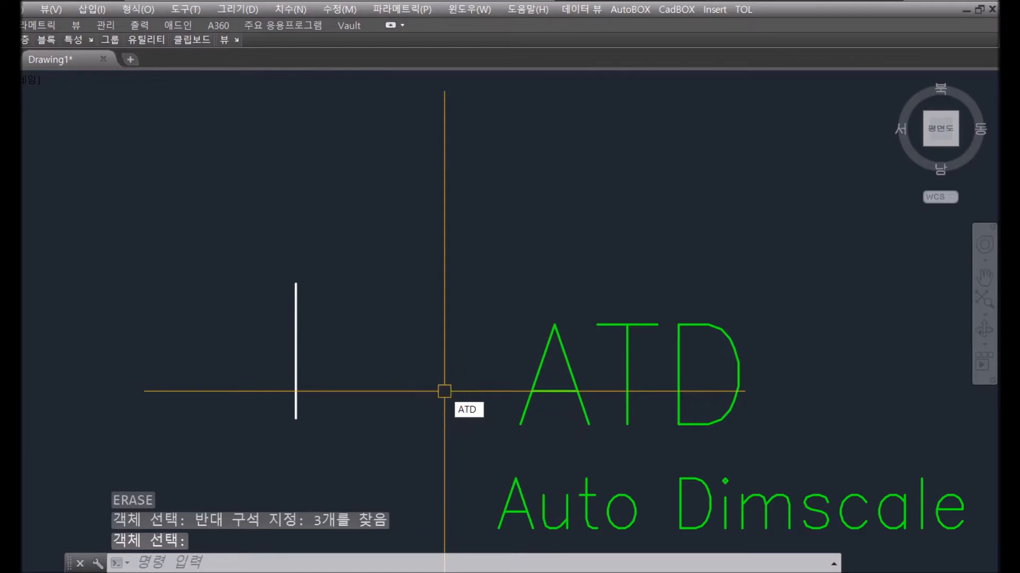
key("Return")
left_click(296, 287)
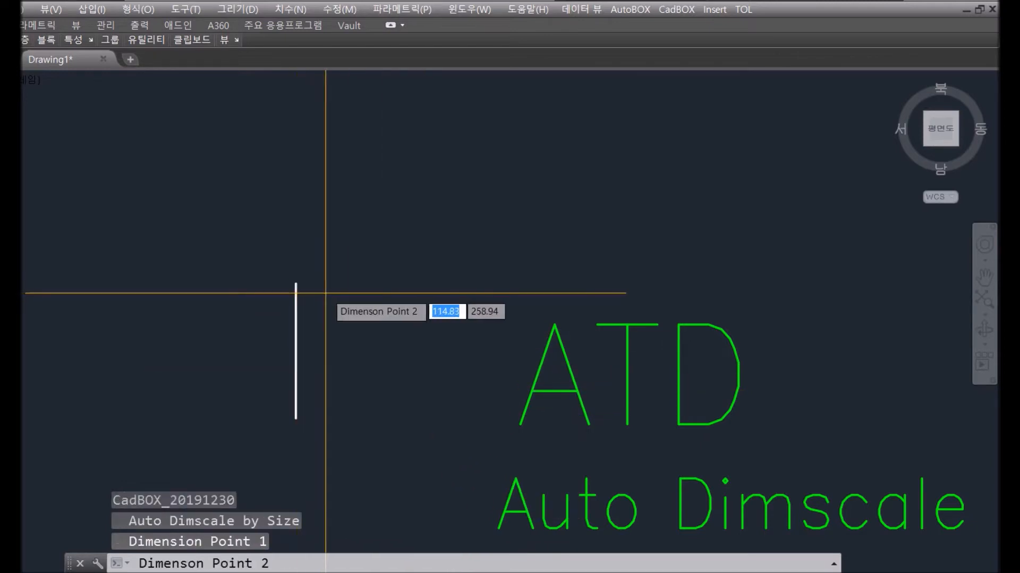
left_click(335, 292)
left_click(326, 274)
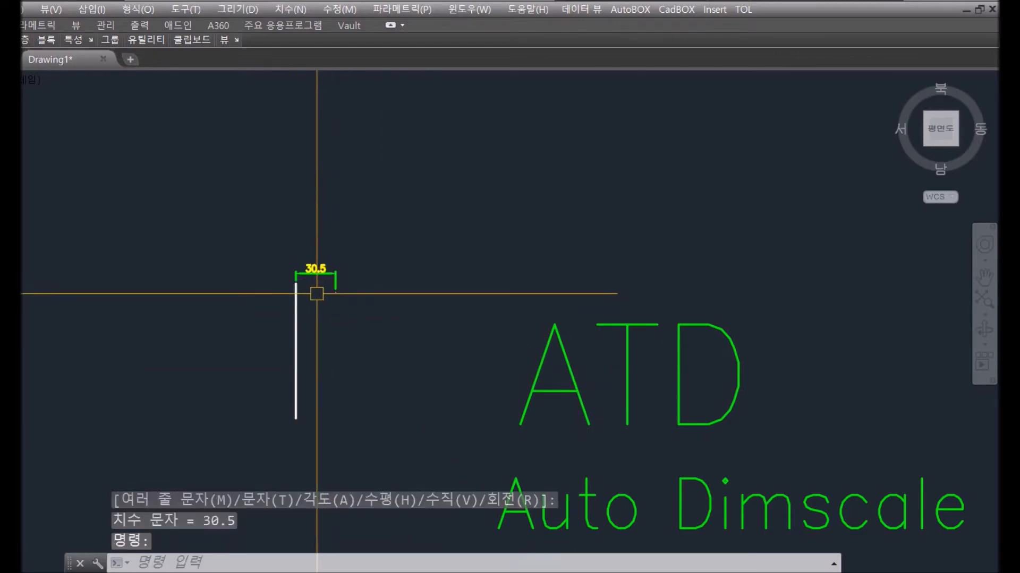
Add a second ATD horizontal dimension spanning about 173 from the vertical line's top end, above the first one.
key("Return")
left_click(297, 285)
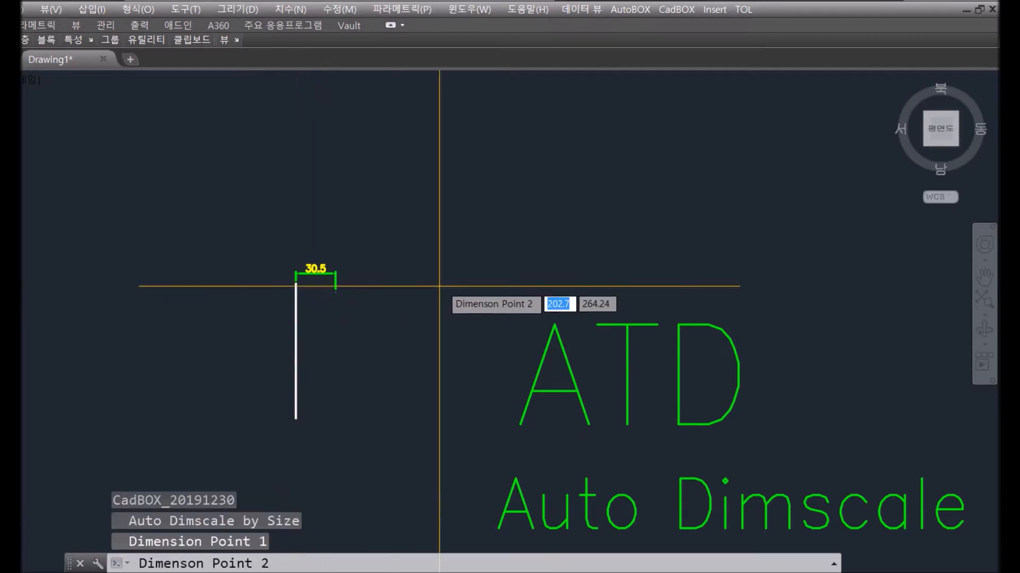
left_click(520, 282)
left_click(467, 253)
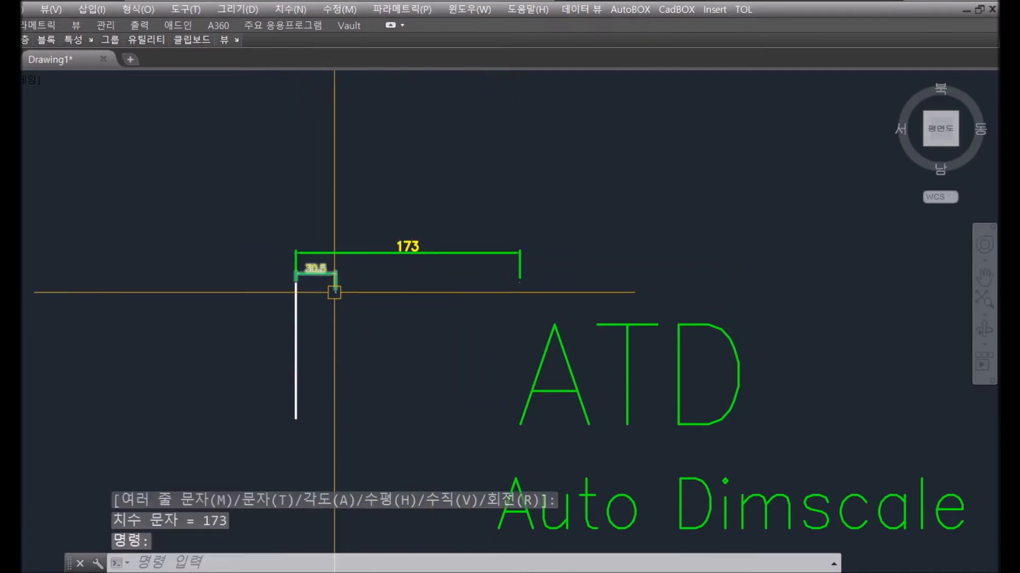
Add a third ATD horizontal dimension spanning about 419 from the vertical line's top end, above the previous two.
key("Return")
left_click(296, 285)
left_click(839, 274)
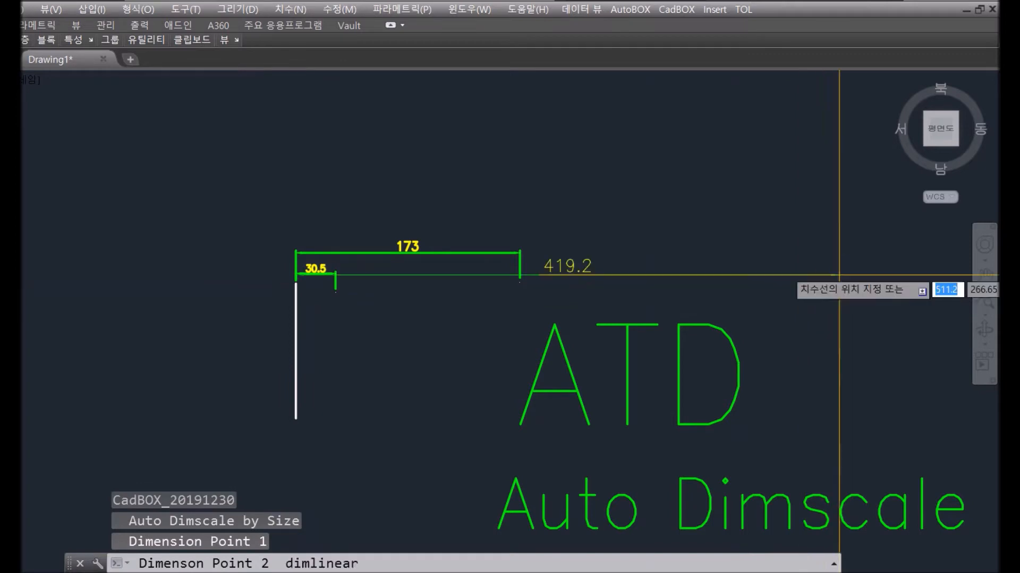
left_click(701, 233)
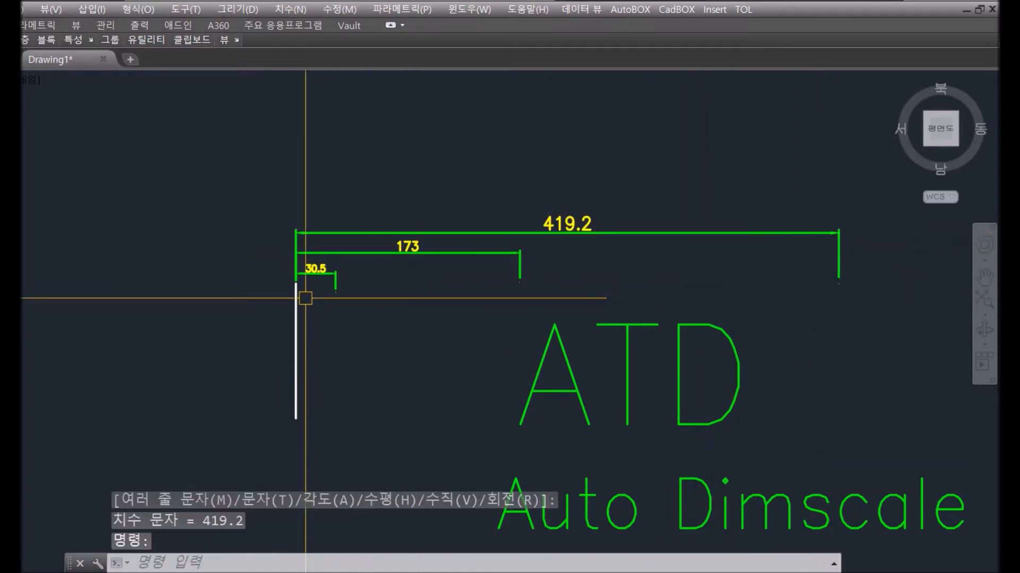
Add a fourth ATD horizontal dimension spanning about 574 from the vertical line's top end, above the other three.
key("Return")
left_click(295, 284)
scroll(300, 298, "down", 2)
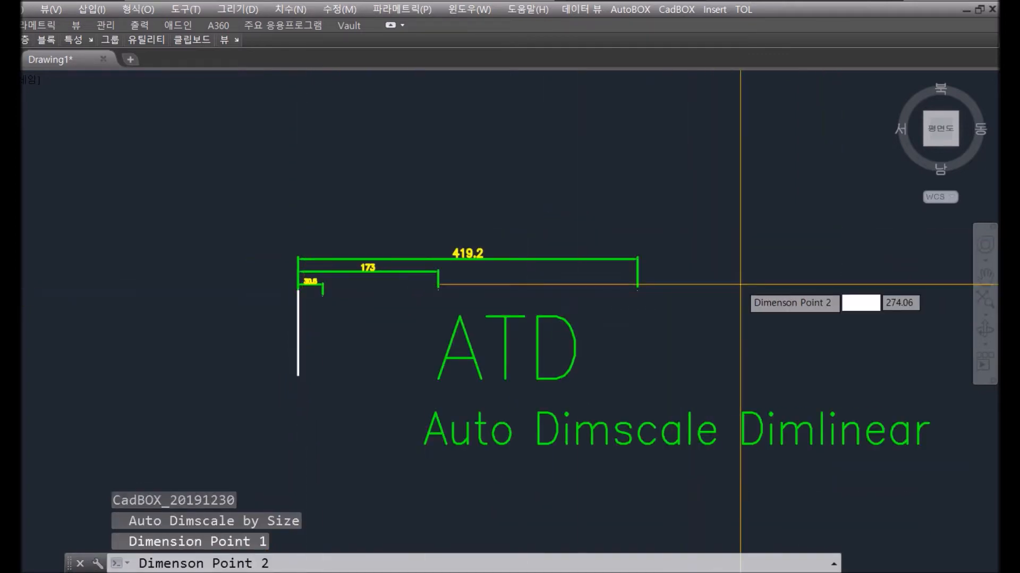
left_click(764, 284)
left_click(699, 239)
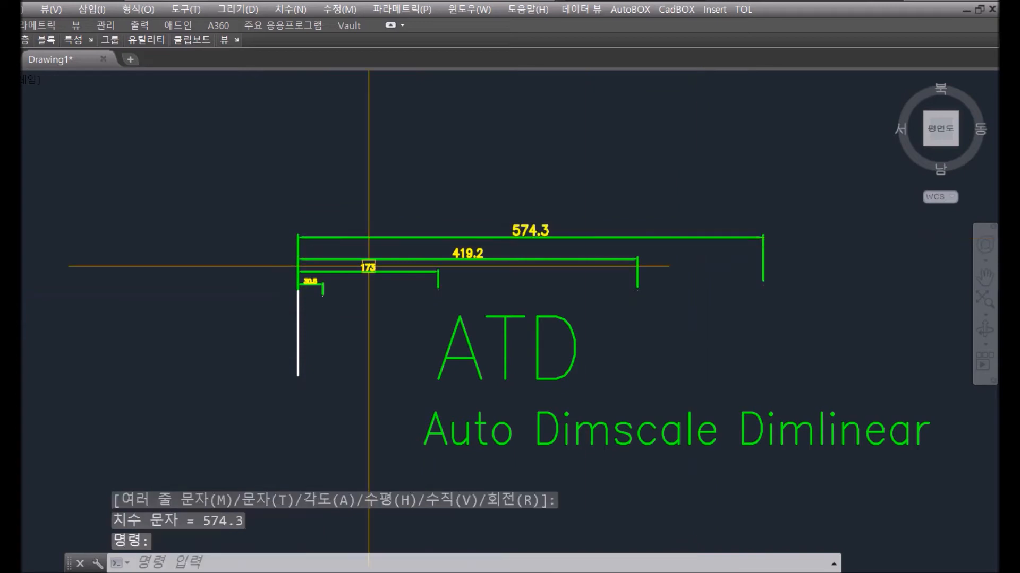
Set the dimension scale variable DIMSCALE to 2.
scroll(352, 262, "up", 3)
middle_click_drag(358, 319, 284, 353)
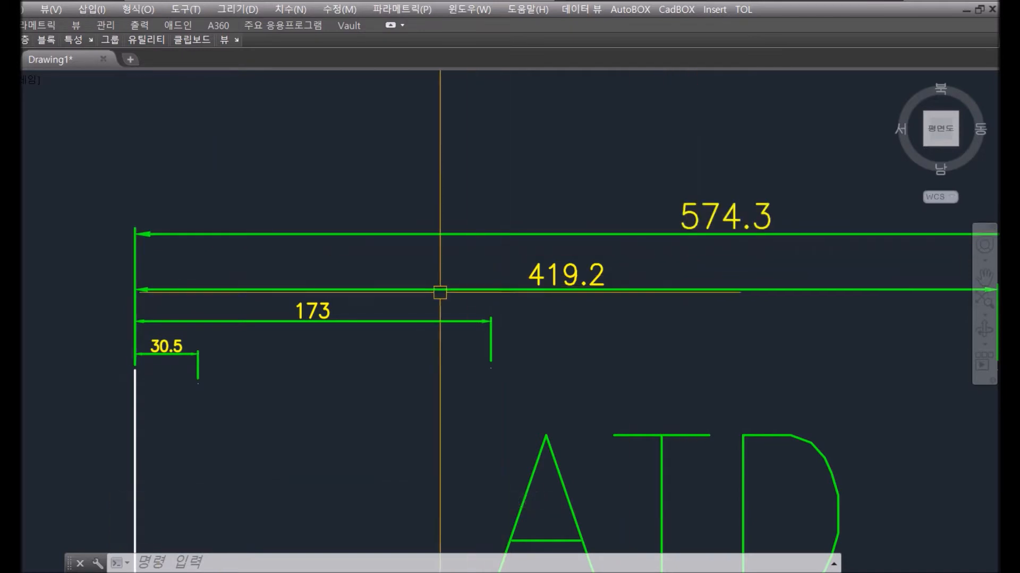
scroll(428, 289, "down", 4)
scroll(422, 317, "up", 2)
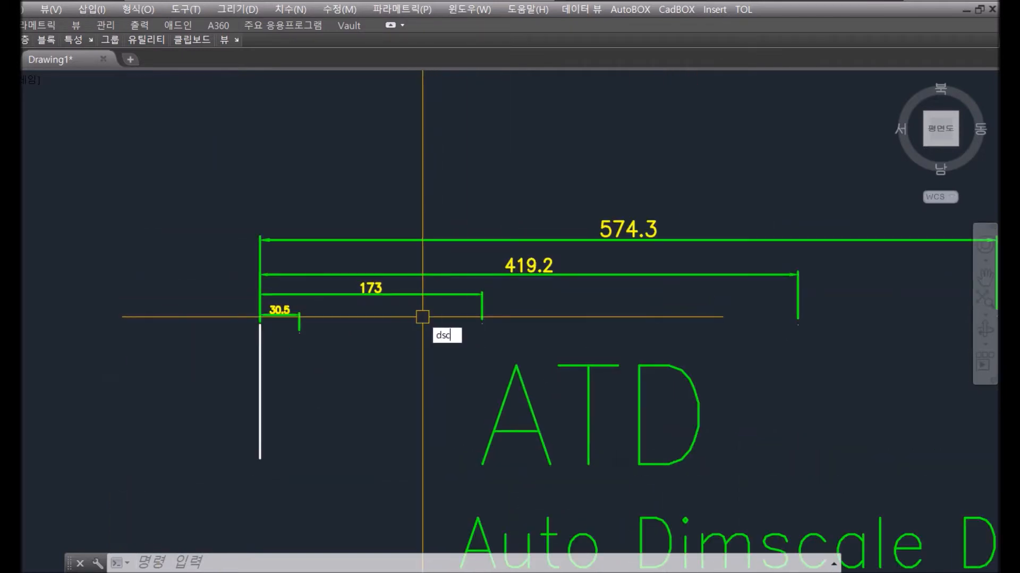
type("dimscale")
key("Return")
type("2")
key("Return")
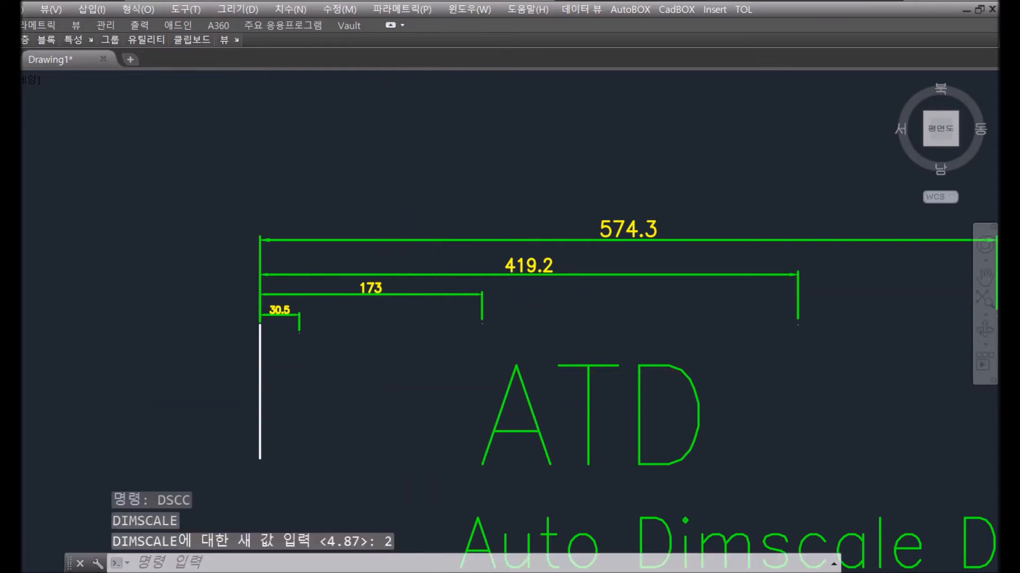
Reset the dimension variables with the DVS (Dimvars Setting) command and acknowledge its message.
scroll(356, 376, "down", 6)
middle_click_drag(594, 388, 434, 388)
scroll(524, 390, "up", 4)
scroll(489, 405, "up", 2)
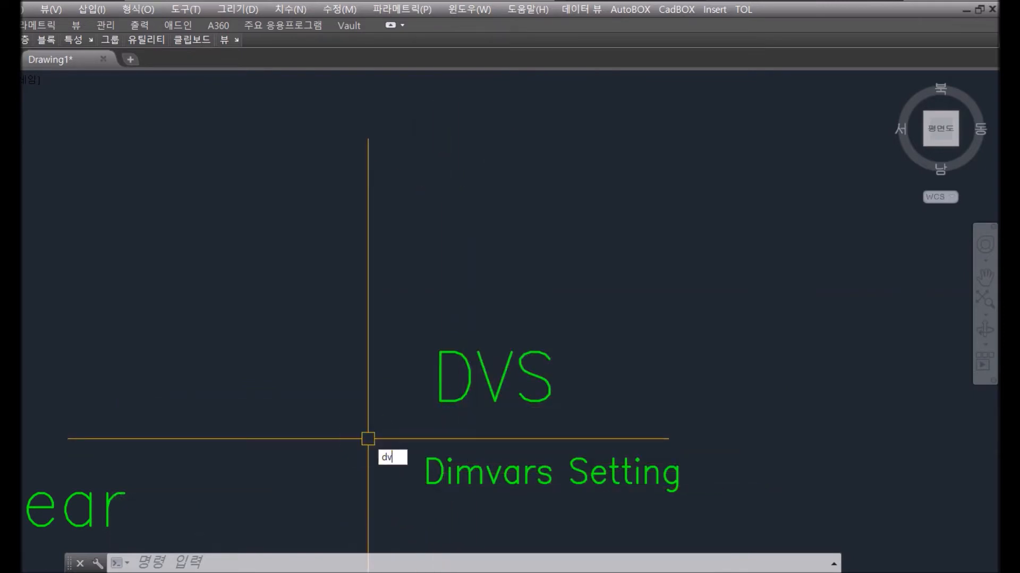
key("Return")
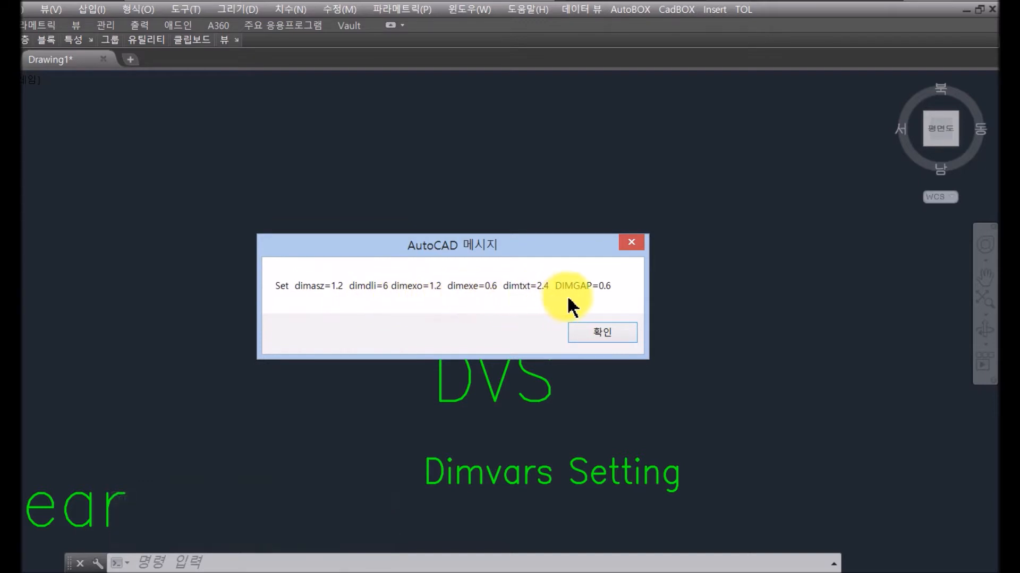
left_click(618, 329)
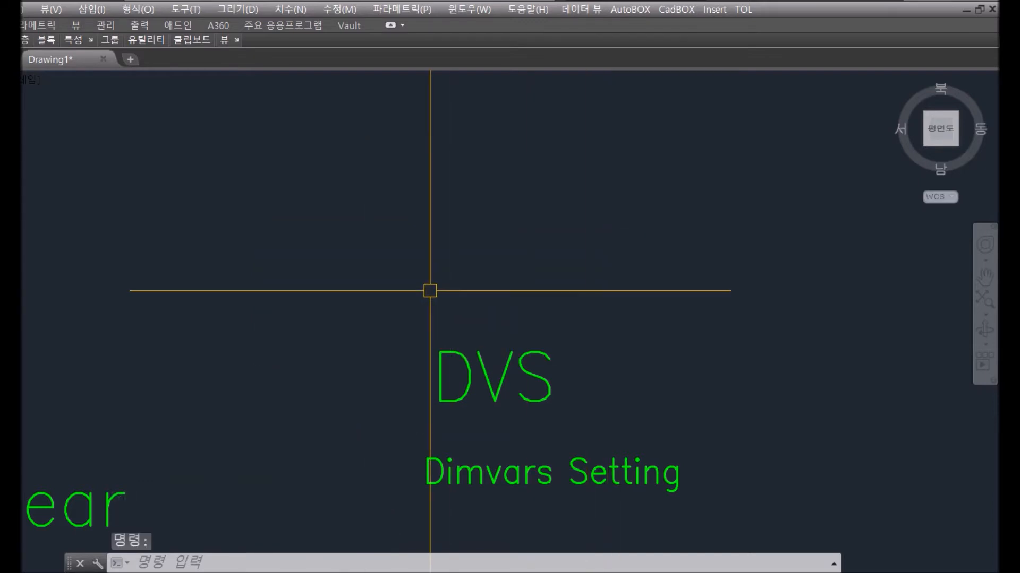
Place a horizontal linear dimension spanning about 137 in the empty space above the DVS label.
key("space")
left_click(357, 278)
left_click(531, 277)
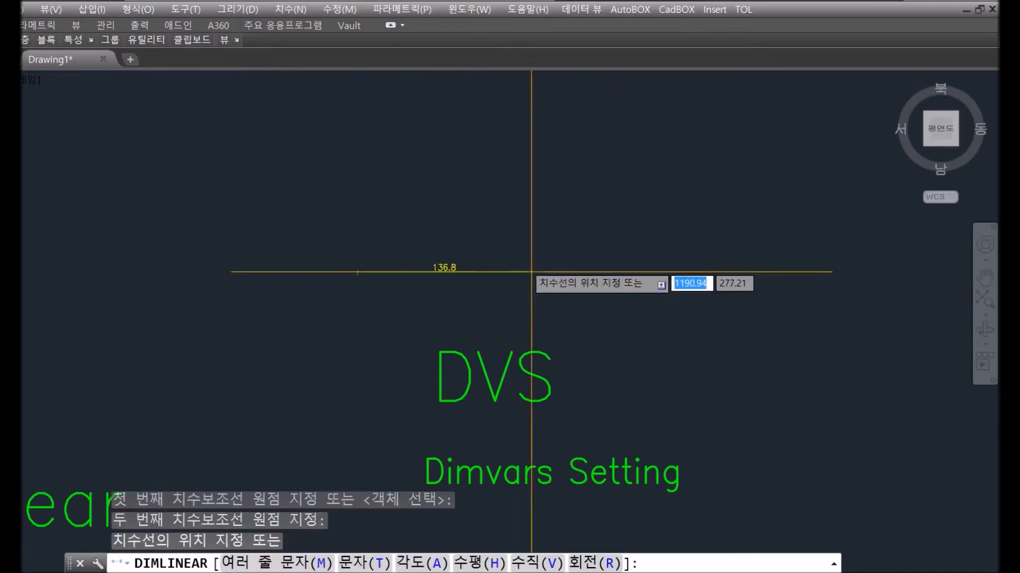
left_click(447, 248)
scroll(407, 249, "up", 3)
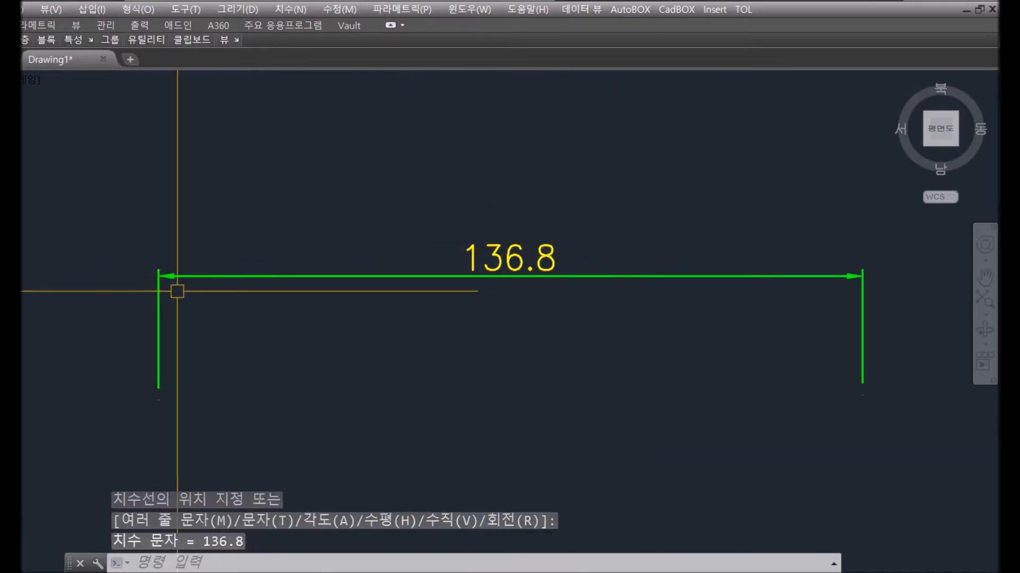
Run DB (Fast Dimbaseline) and dimension from the DB rectangle's upper-left corner to its first inner line, placing the dimension above.
scroll(165, 319, "down", 5)
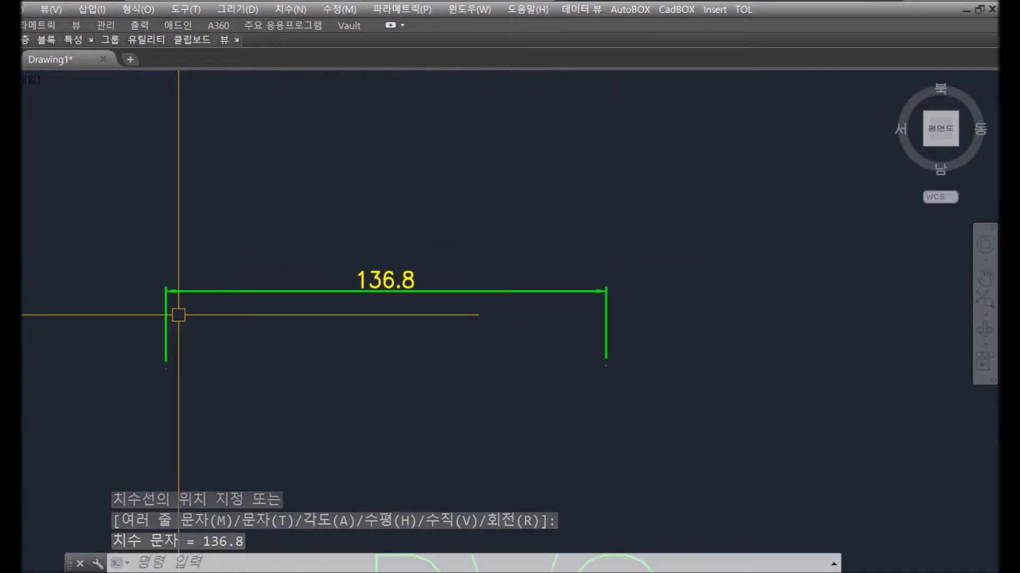
scroll(179, 316, "down", 2)
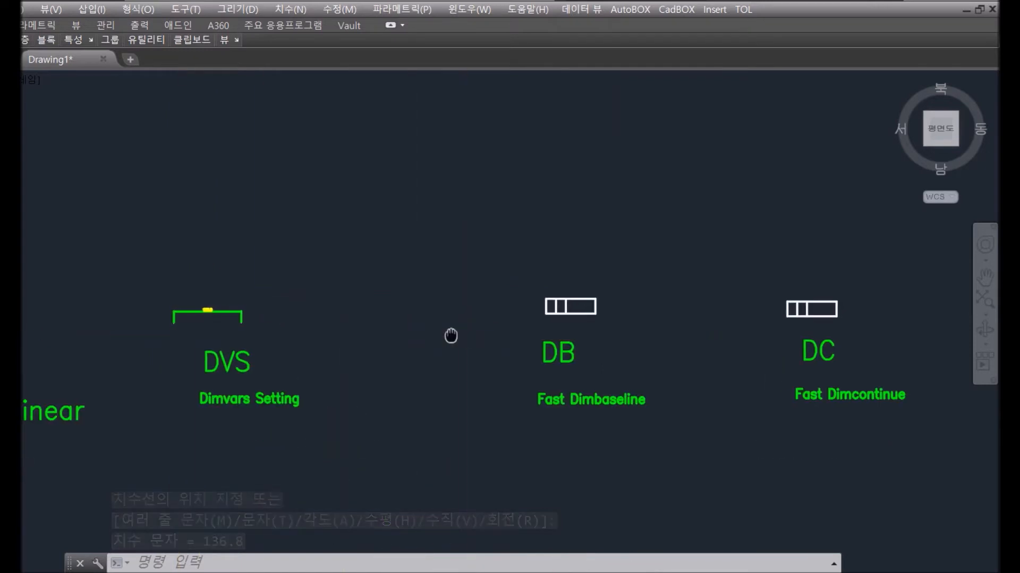
middle_click_drag(451, 336, 262, 348)
scroll(383, 417, "up", 2)
scroll(382, 417, "up", 2)
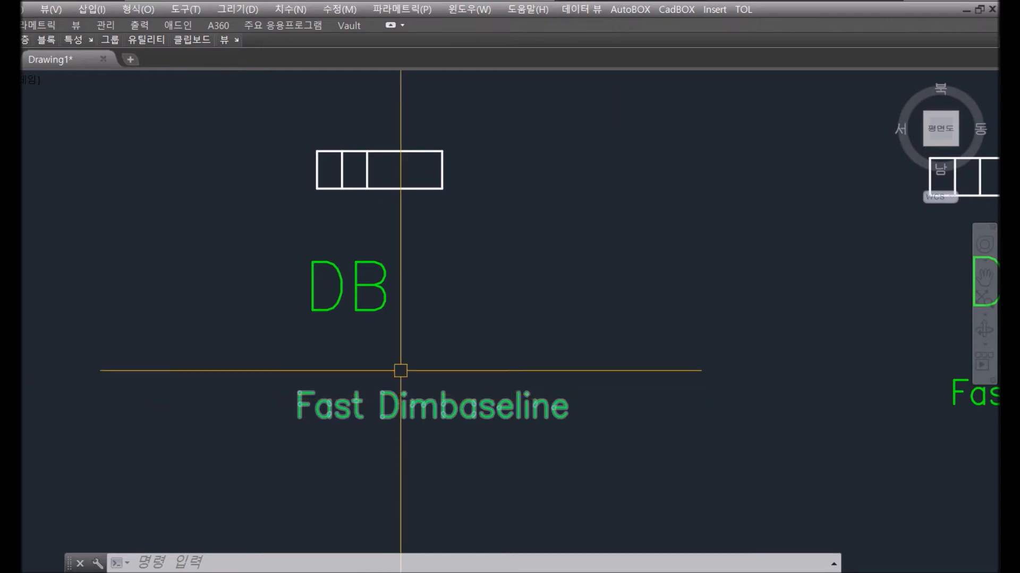
middle_click_drag(391, 278, 391, 355)
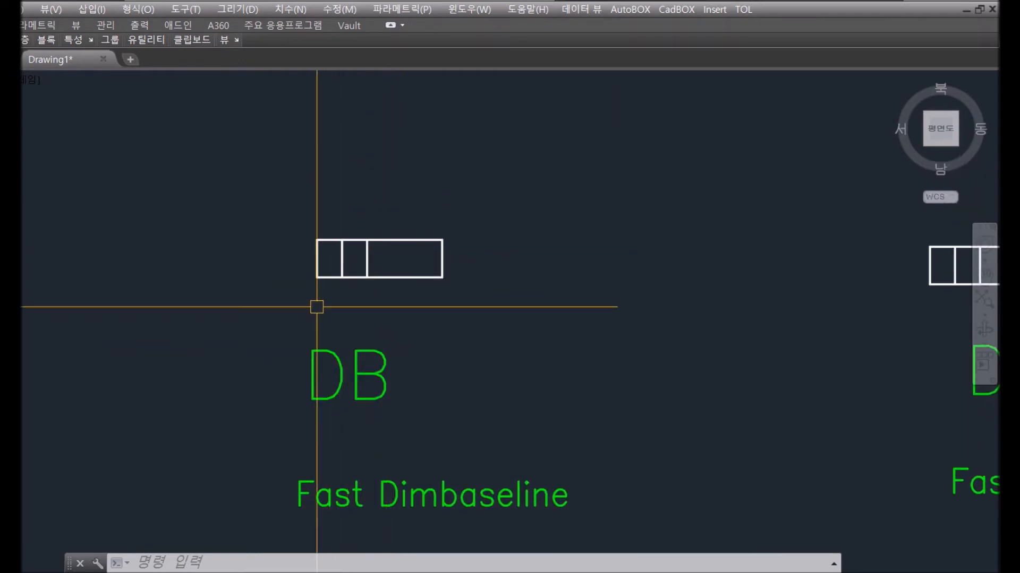
type("b")
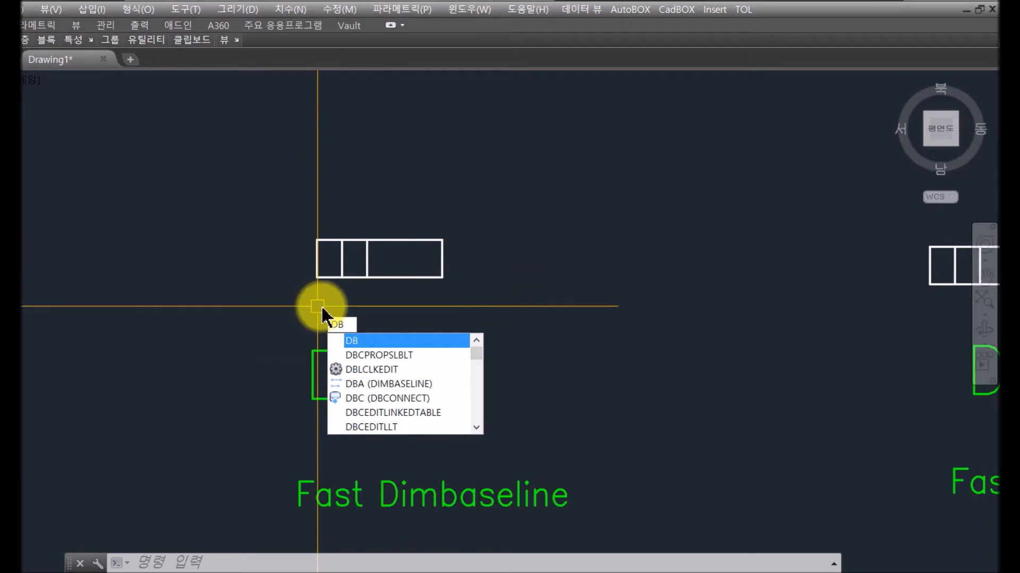
key("Return")
left_click(316, 240)
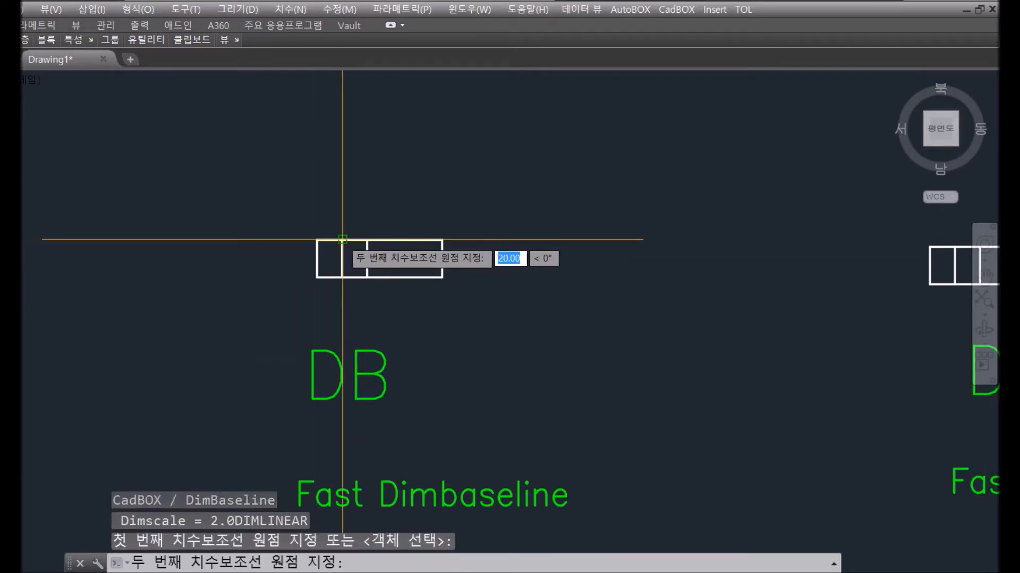
left_click(343, 239)
left_click(335, 215)
Add baseline dimensions to the second inner line and the right edge of the DB rectangle, and end the command.
left_click(367, 239)
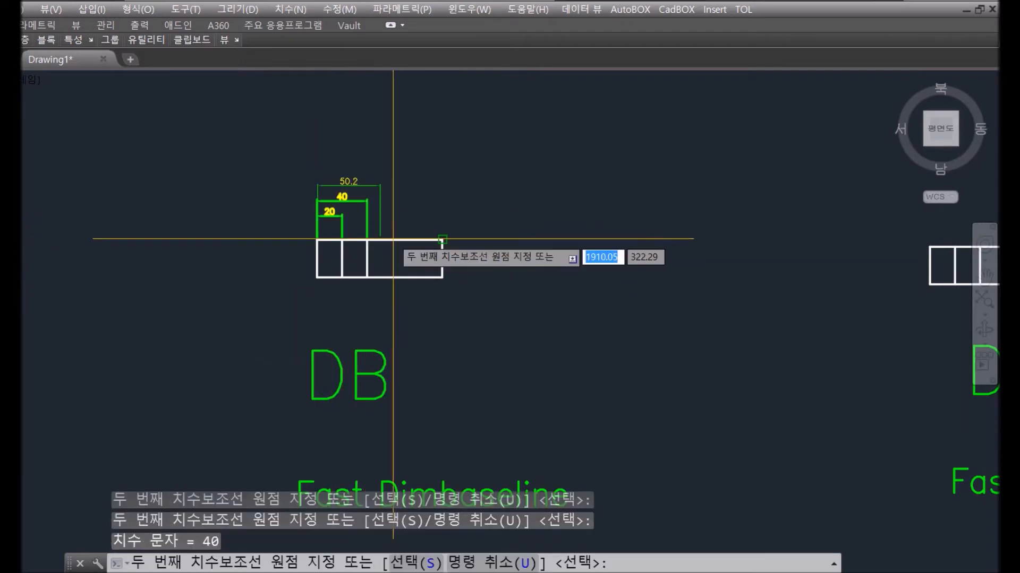
left_click(442, 239)
right_click(402, 229)
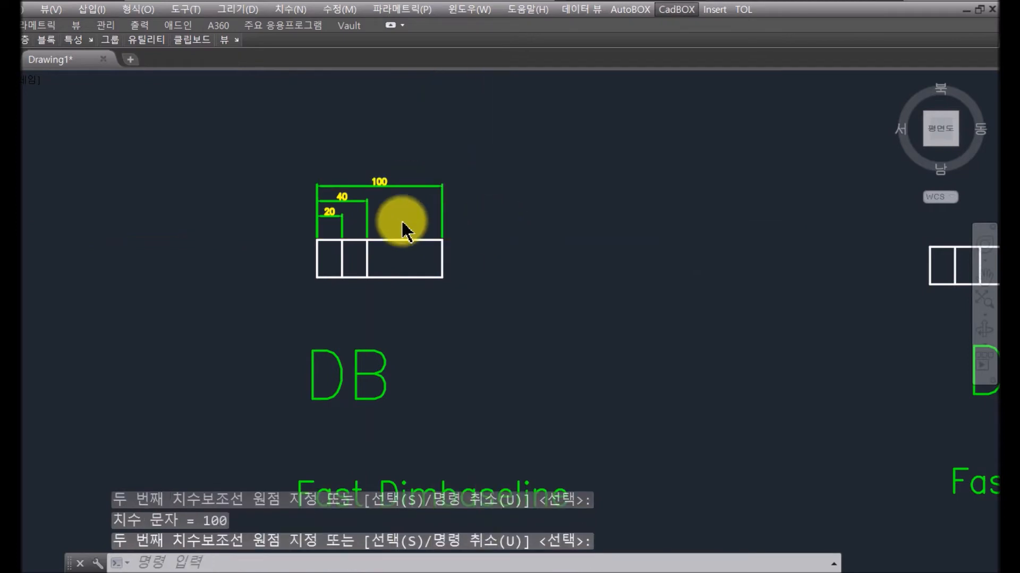
left_click(390, 223)
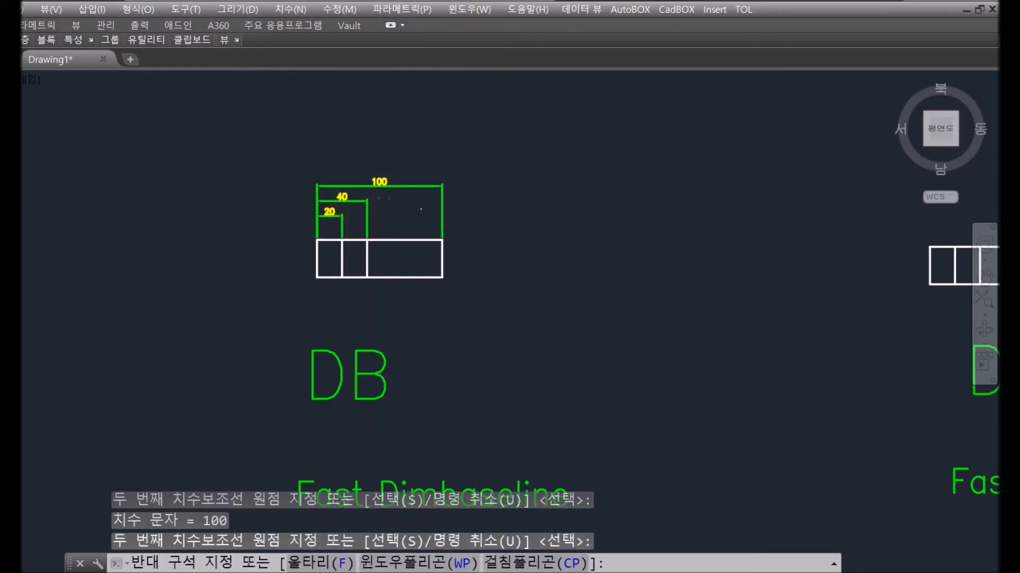
key("Escape")
scroll(399, 201, "up", 5)
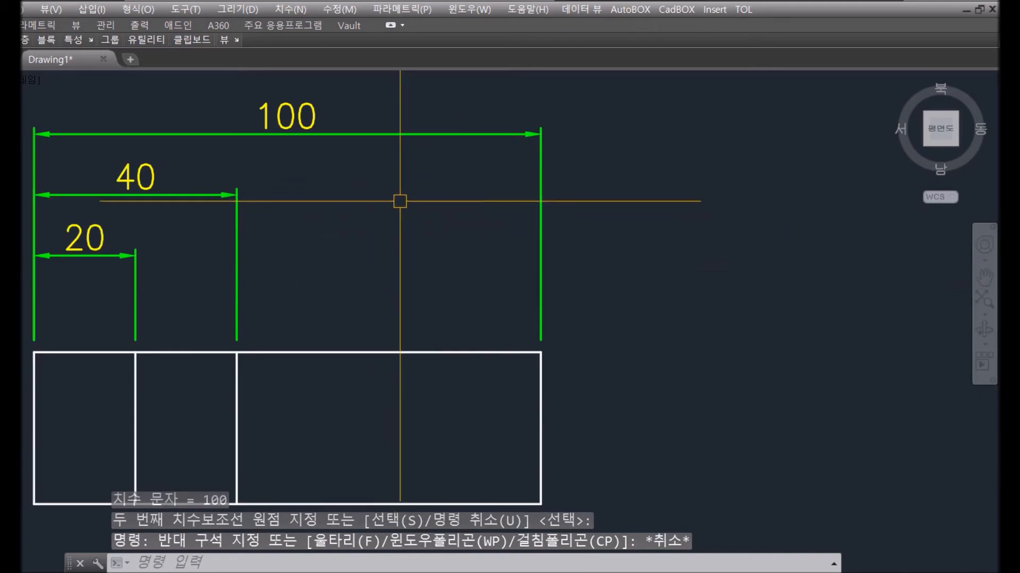
middle_click_drag(417, 232, 510, 232)
Run DC (Fast Dimcontinue) and dimension from the DC rectangle's upper-left corner to its first inner line, placing the dimension above.
scroll(393, 247, "down", 8)
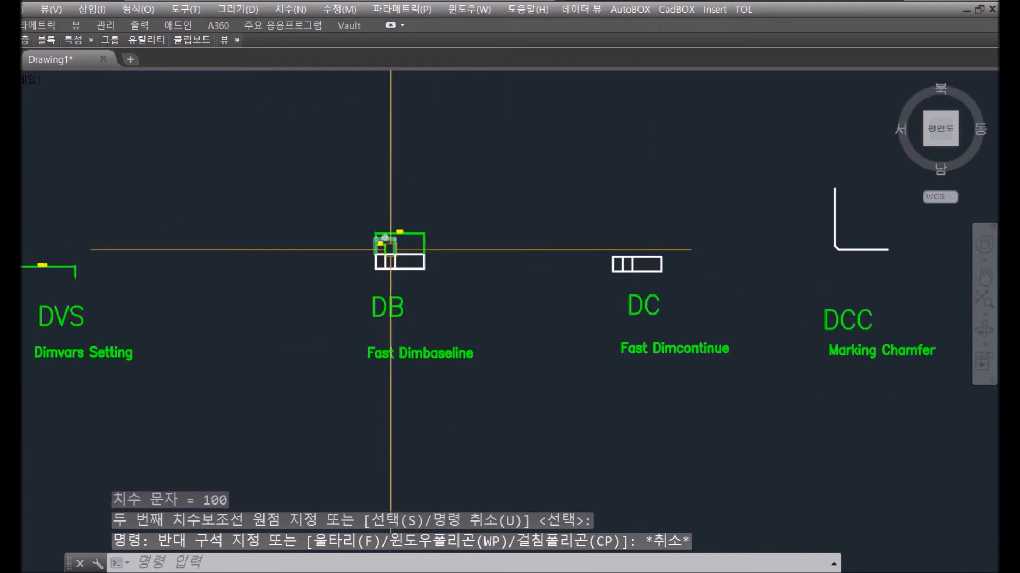
scroll(685, 316, "up", 4)
middle_click_drag(653, 336, 414, 338)
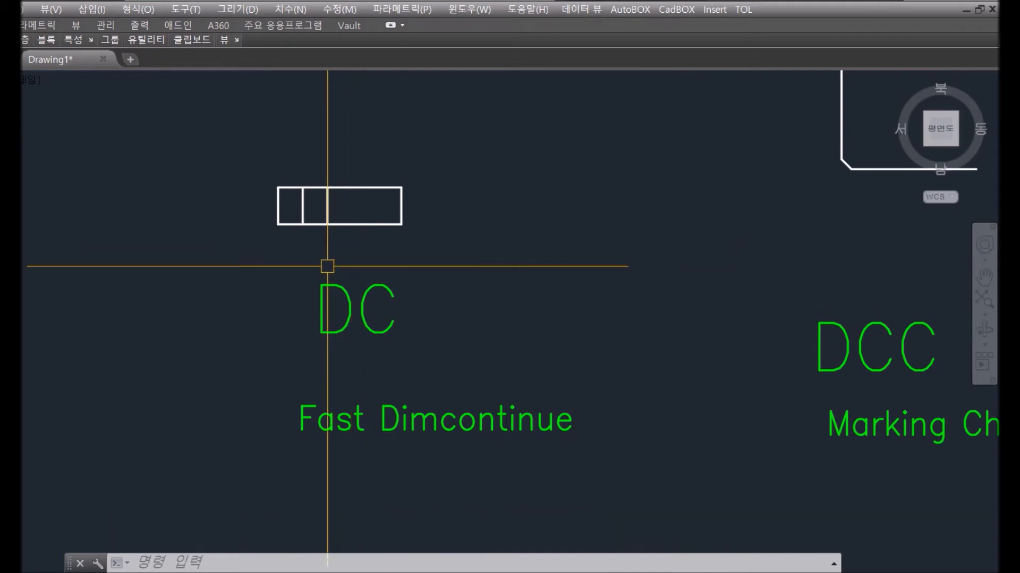
type("DC")
key("Return")
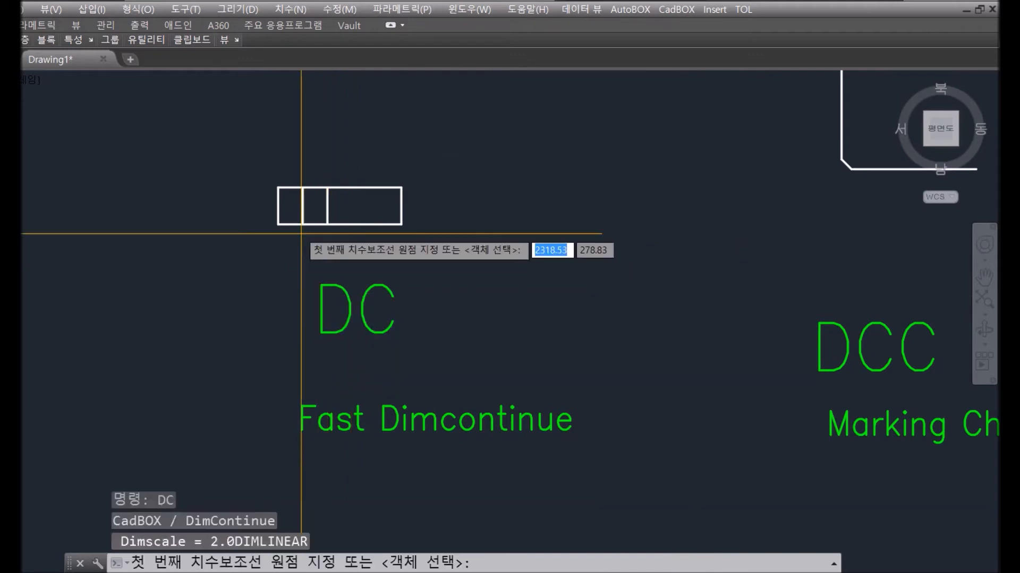
left_click(297, 186)
left_click(303, 186)
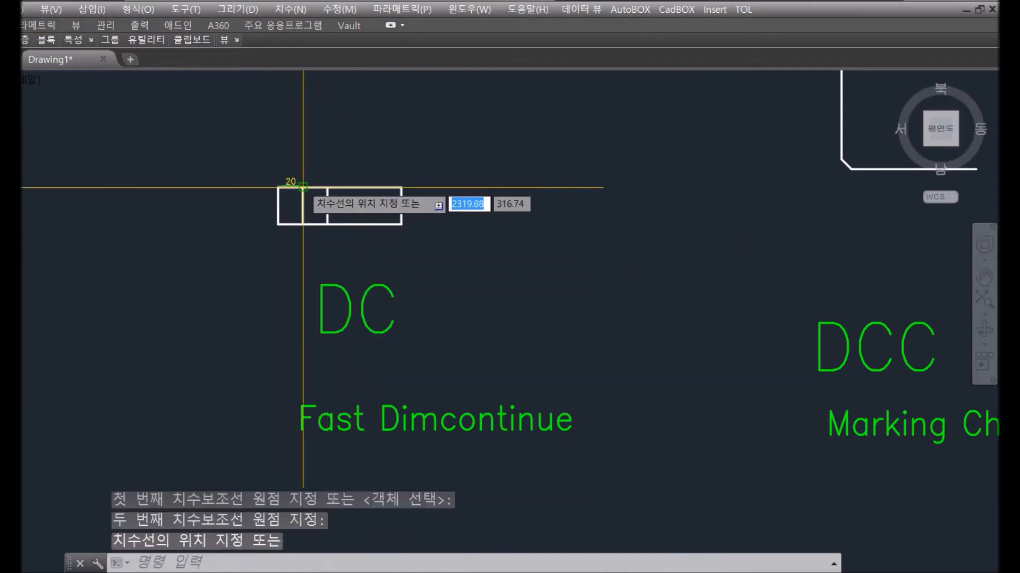
left_click(292, 164)
Continue the dimension chain to the second inner line and the right edge of the DC rectangle, and end the command.
left_click(327, 187)
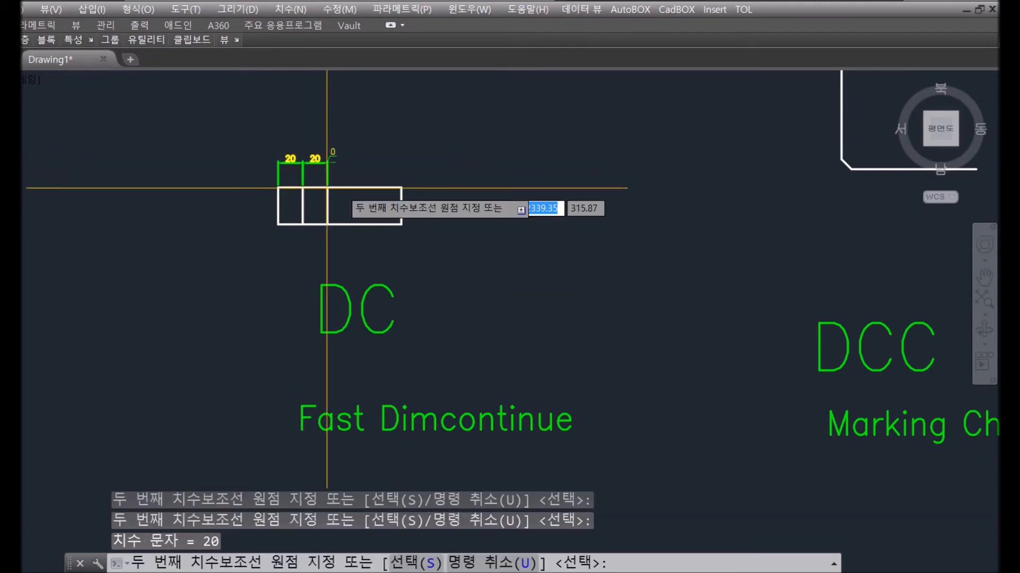
left_click(402, 187)
key("Return")
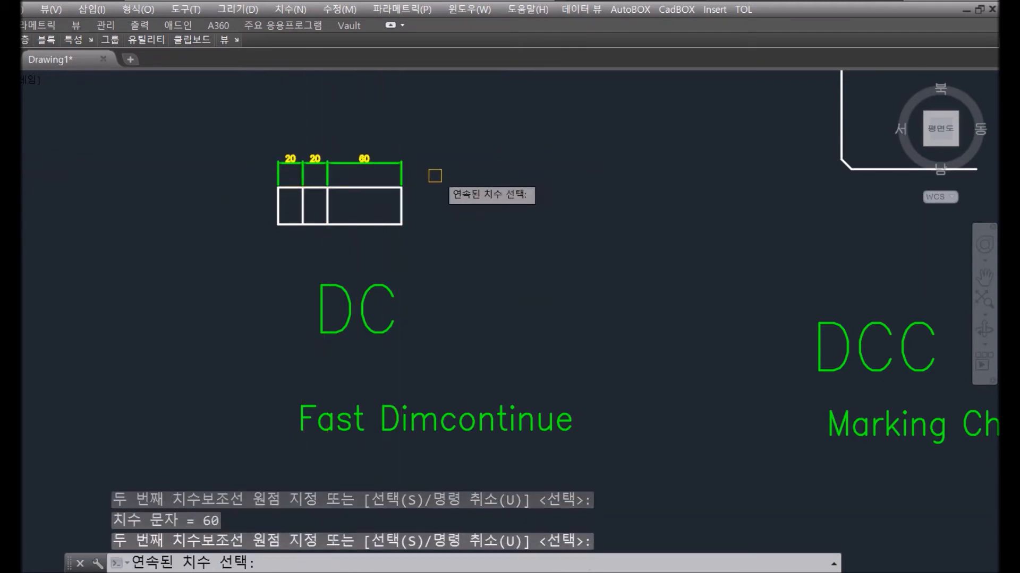
key("Escape")
scroll(335, 171, "up", 6)
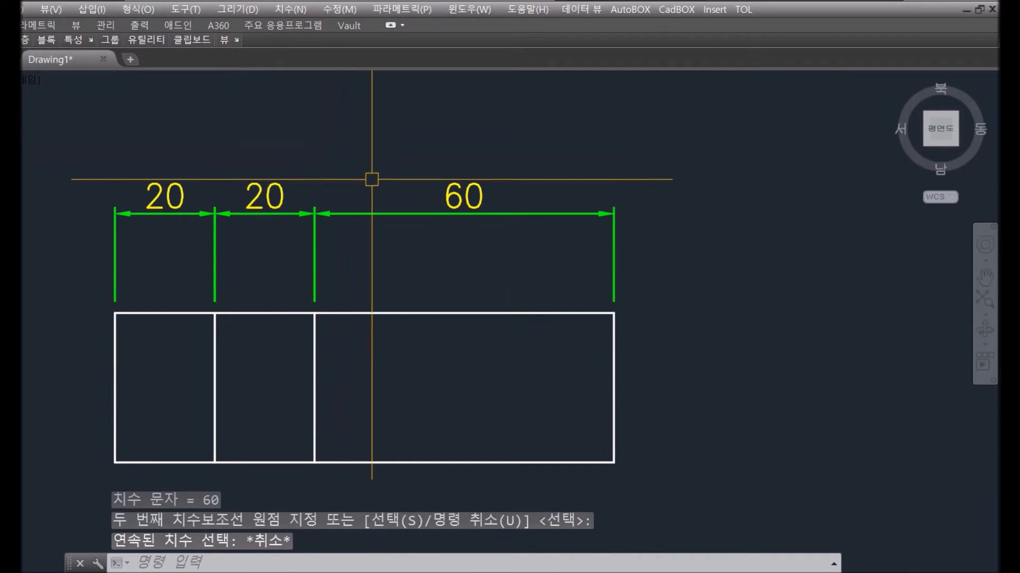
Run DCC (Marking Chamfer) between the two ends of the DCC sample's chamfer and place the vertical C dimension to its left.
scroll(373, 180, "down", 6)
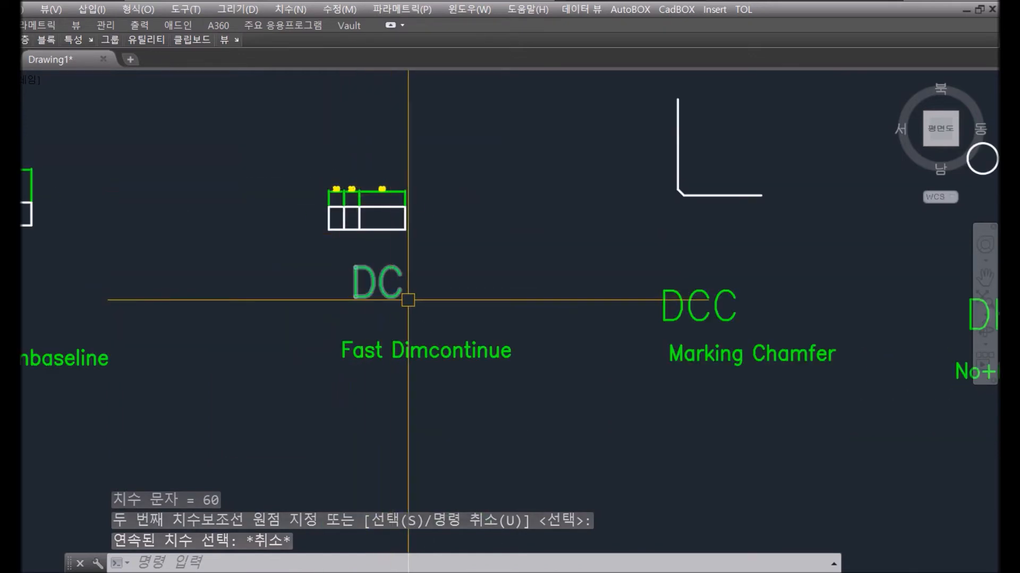
middle_click_drag(590, 300, 329, 323)
scroll(453, 375, "up", 2)
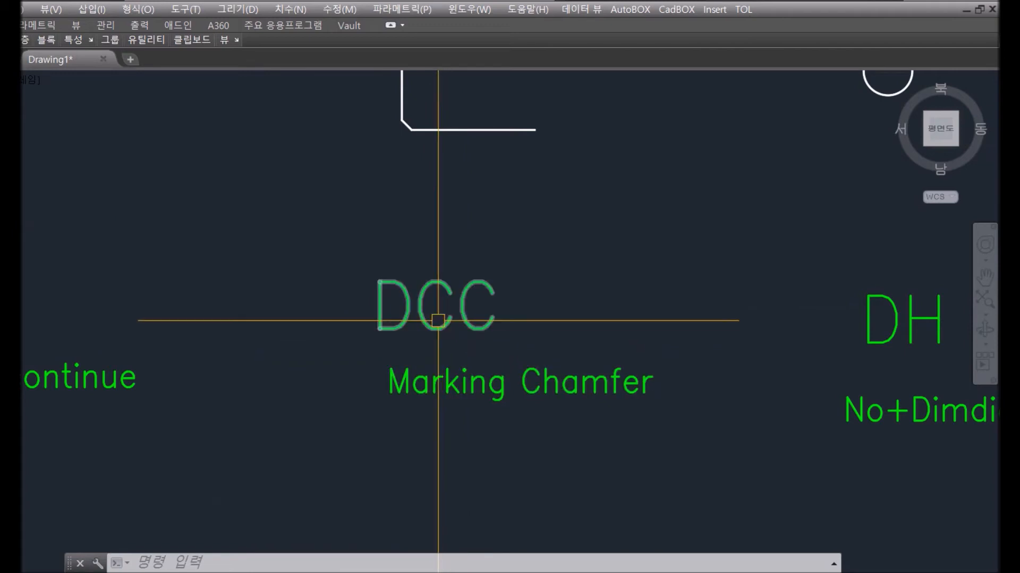
middle_click_drag(417, 184, 420, 276)
scroll(414, 230, "up", 3)
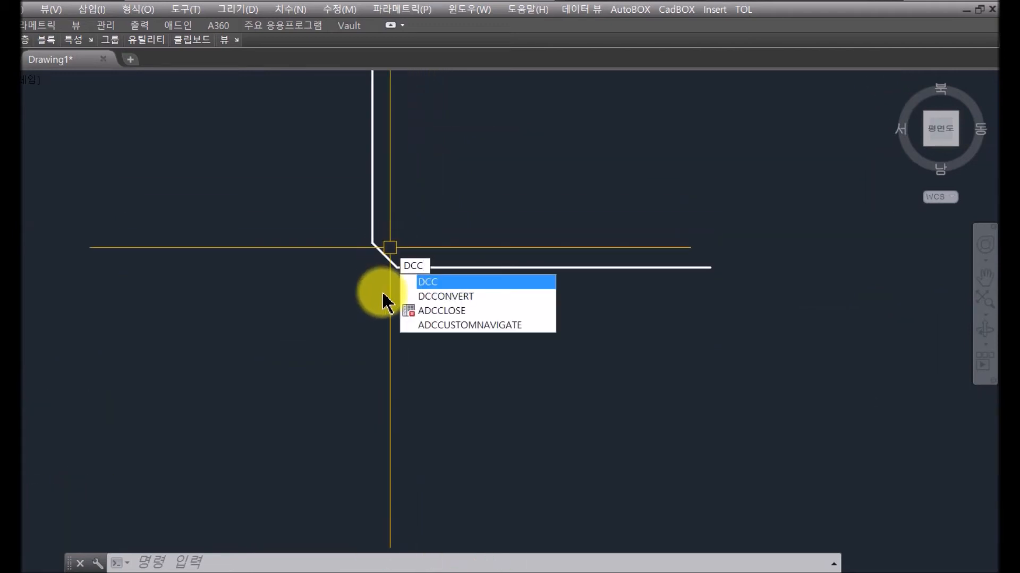
key("Return")
left_click(373, 243)
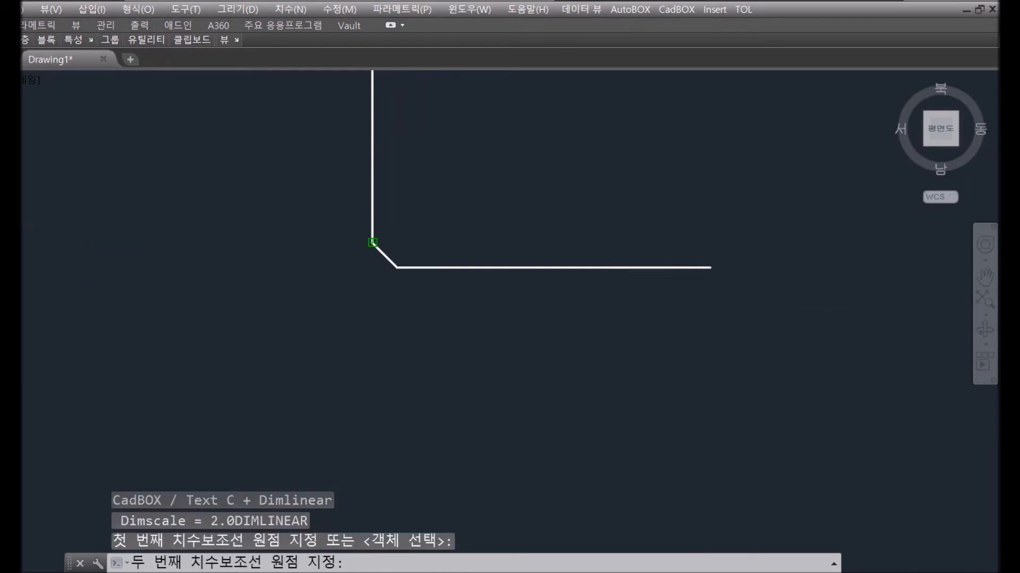
left_click(397, 268)
left_click(293, 259)
scroll(271, 226, "up", 3)
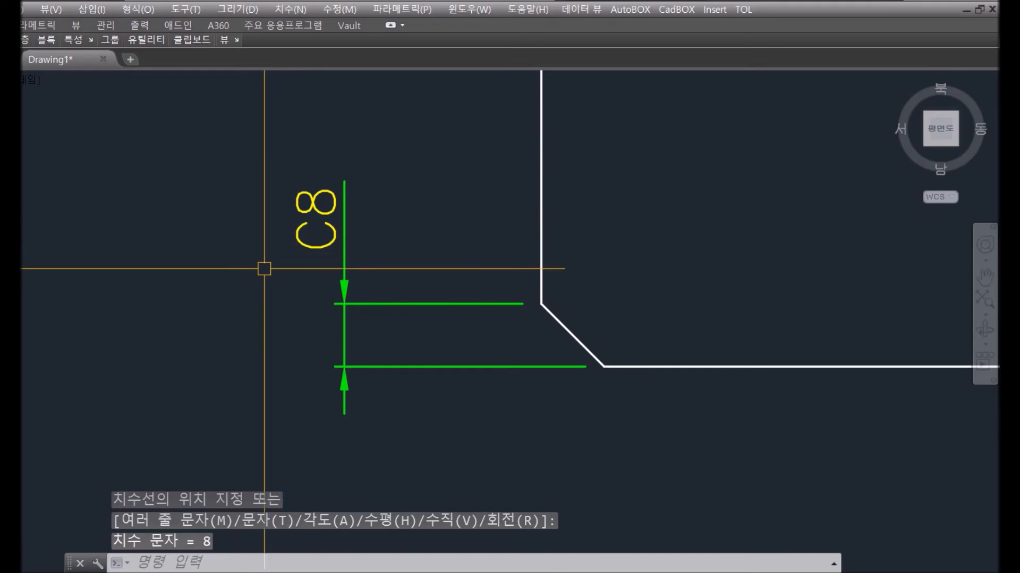
Run DH with 10 as the number of holes and place the diameter dimension to the upper right of the DH circle.
scroll(265, 269, "down", 5)
middle_click_drag(402, 295, 144, 252)
scroll(349, 417, "up", 4)
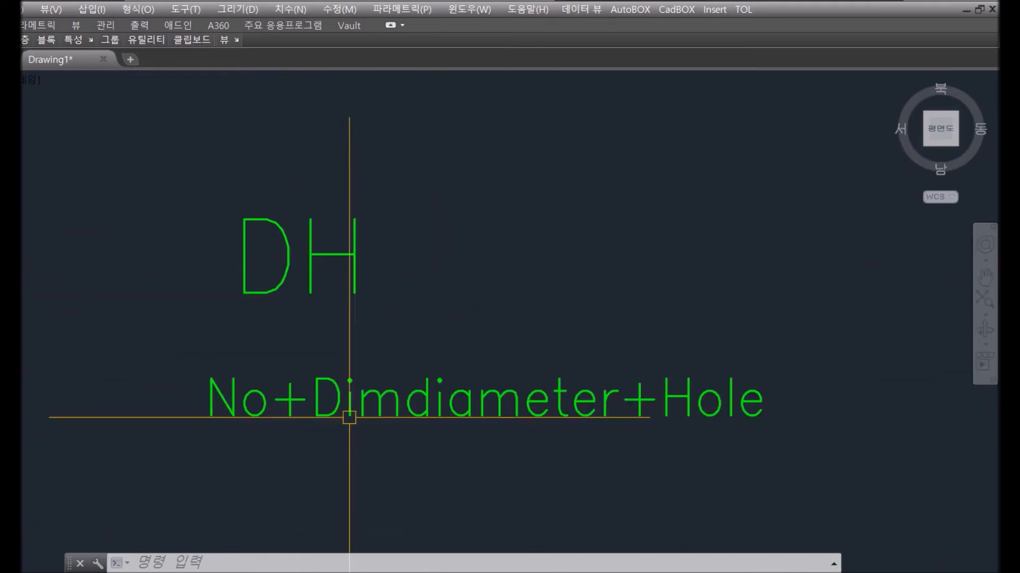
scroll(352, 425, "down", 4)
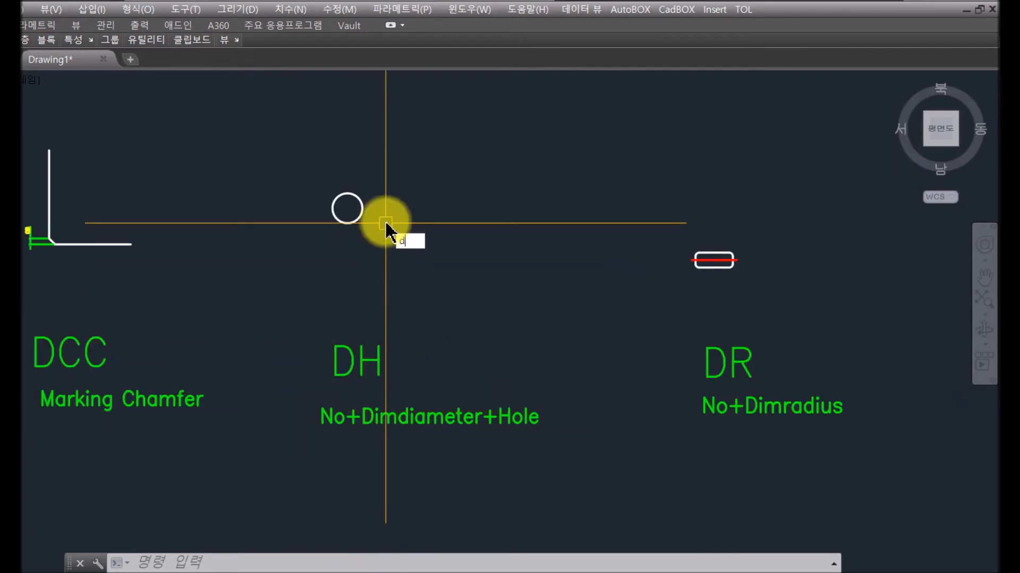
key("Return")
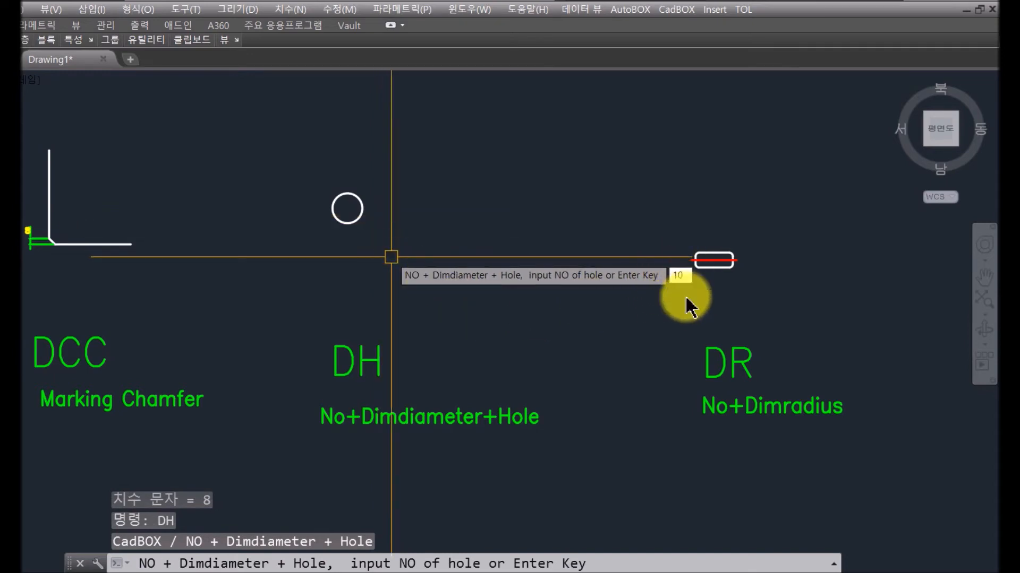
key("Return")
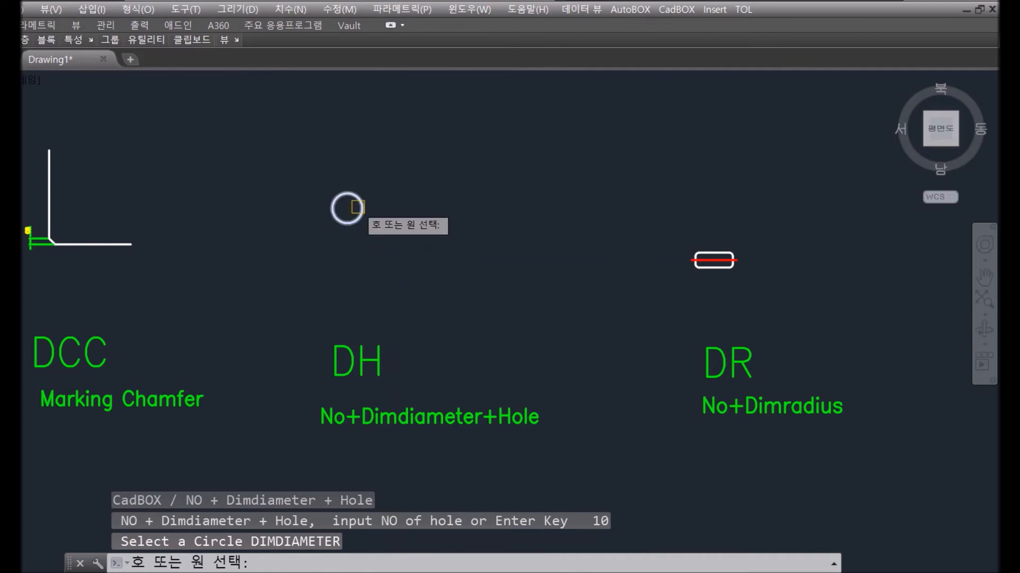
left_click(359, 201)
left_click(401, 172)
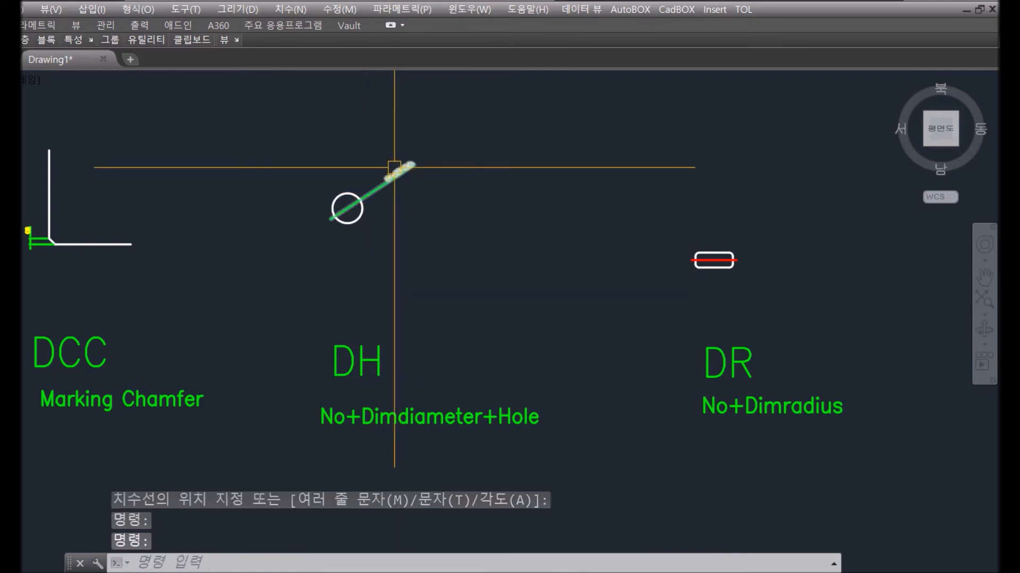
scroll(394, 167, "up", 5)
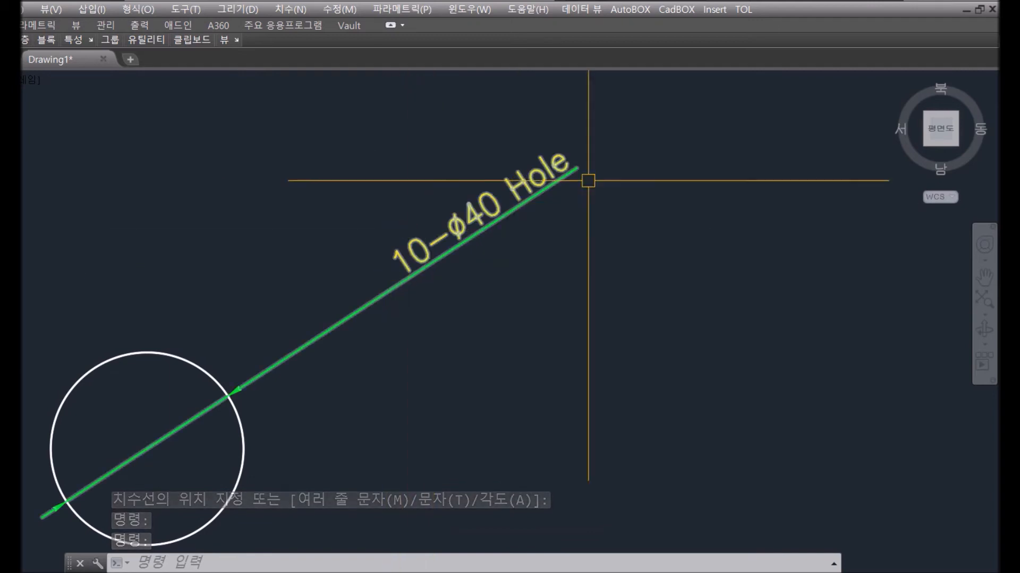
Run DR with 4 as the number of radii and dimension the DR shape's lower-right rounded corner, placing the text outside it.
scroll(374, 199, "down", 5)
scroll(374, 199, "down", 3)
middle_click_drag(389, 276, 158, 289)
scroll(330, 340, "up", 5)
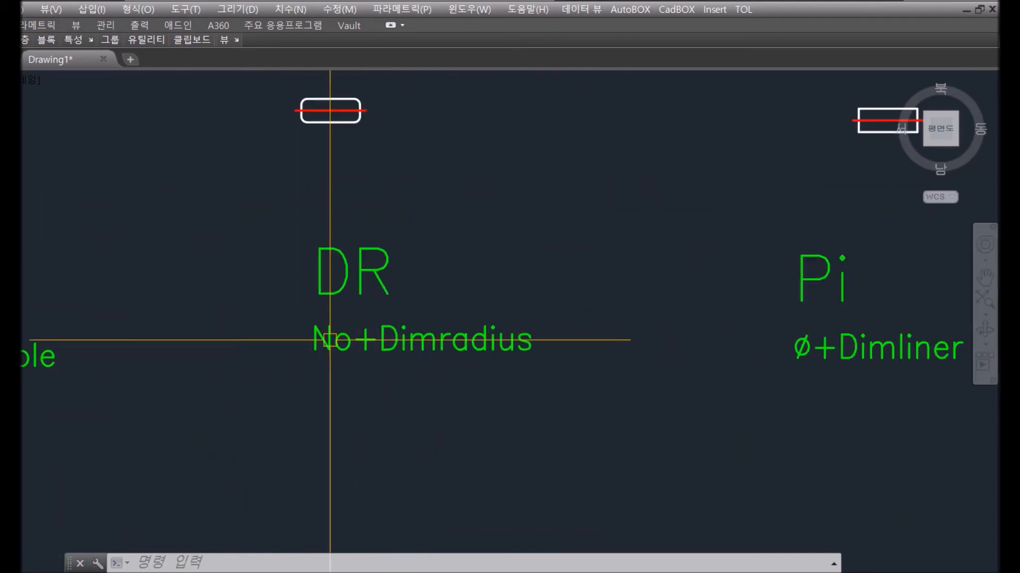
scroll(330, 340, "up", 2)
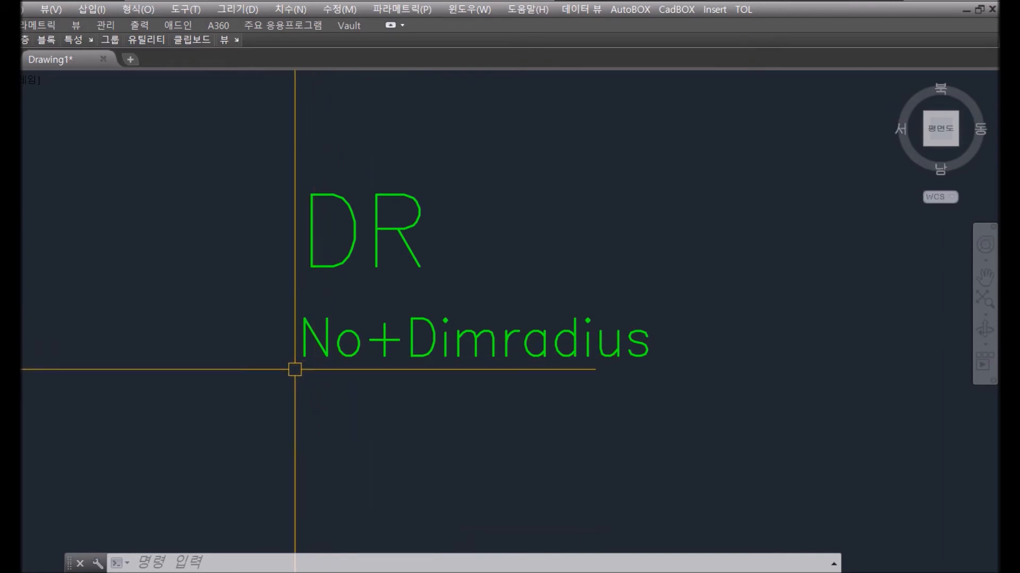
scroll(297, 372, "down", 4)
scroll(301, 221, "up", 6)
scroll(266, 254, "up", 2)
middle_click_drag(266, 255, 304, 363)
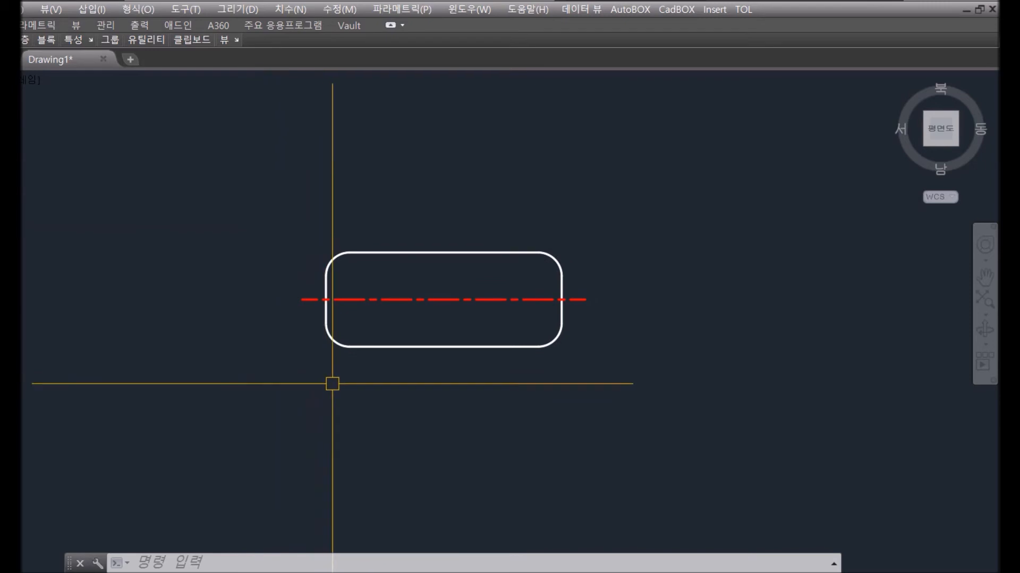
key("Return")
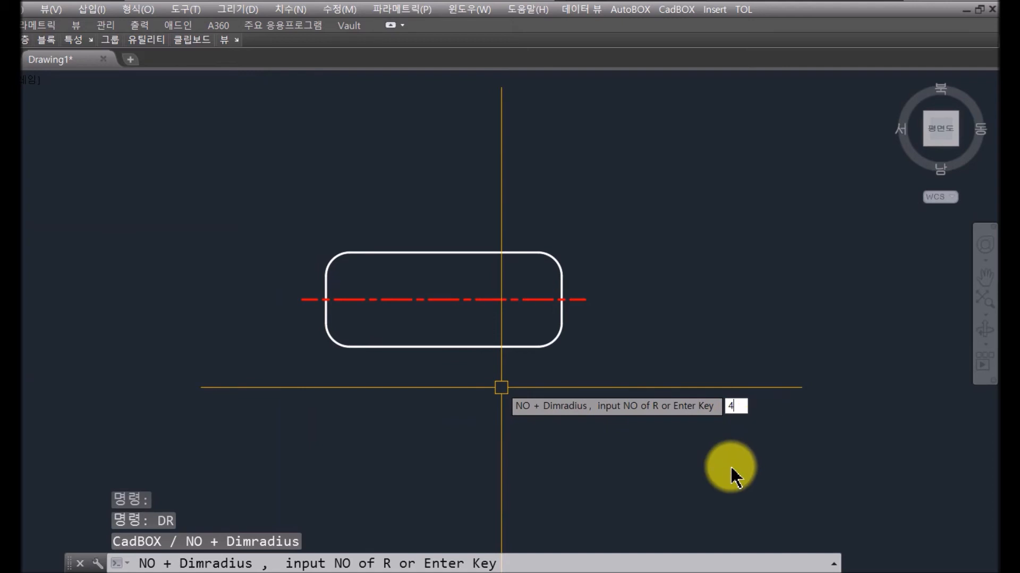
key("Return")
left_click(560, 352)
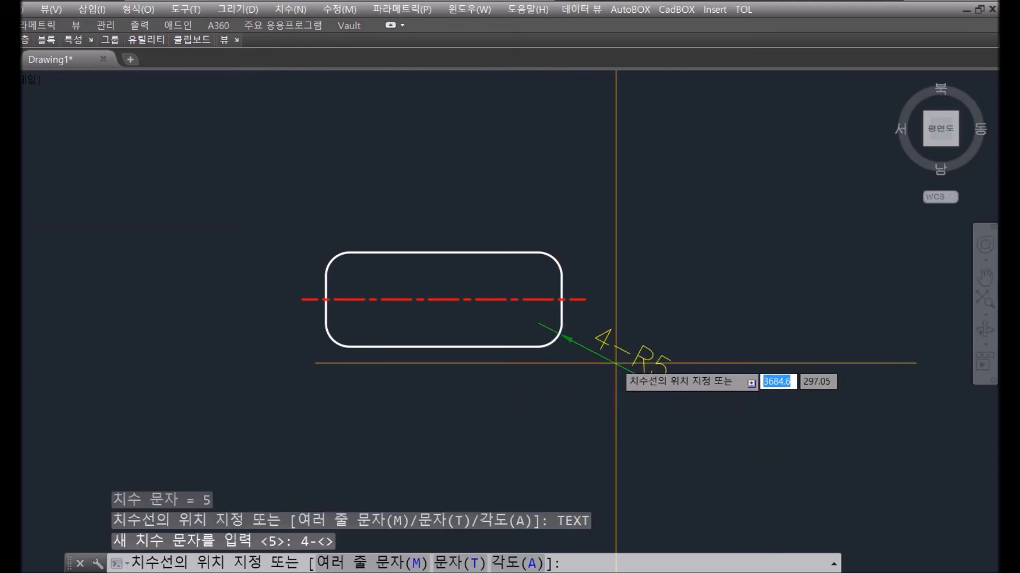
left_click(602, 392)
middle_click_drag(601, 397, 519, 380)
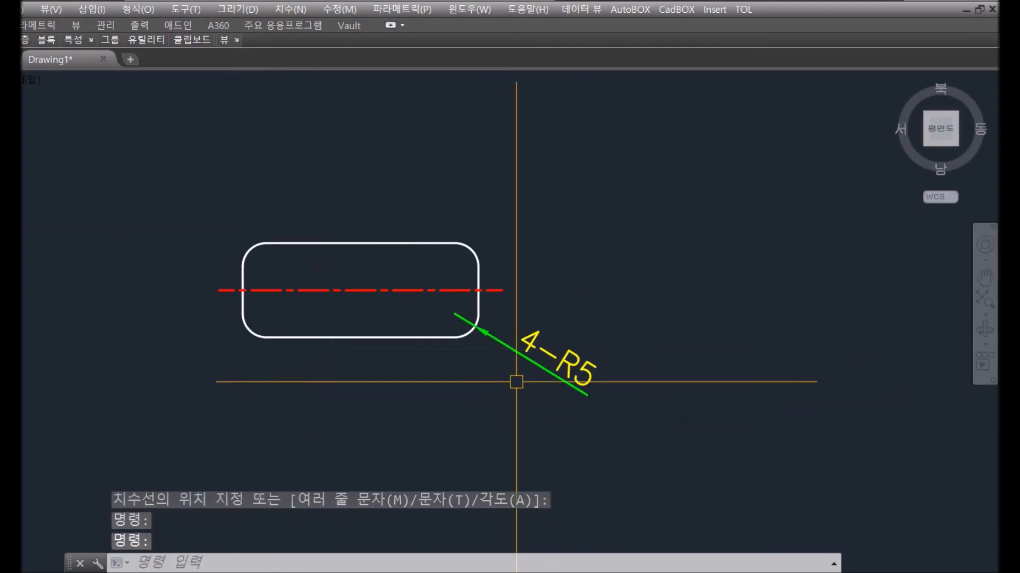
scroll(518, 372, "up", 4)
Run PI (Ø + Dimlinear) on the Pi rectangle's left edge and place the vertical diameter dimension to its left.
scroll(595, 392, "down", 5)
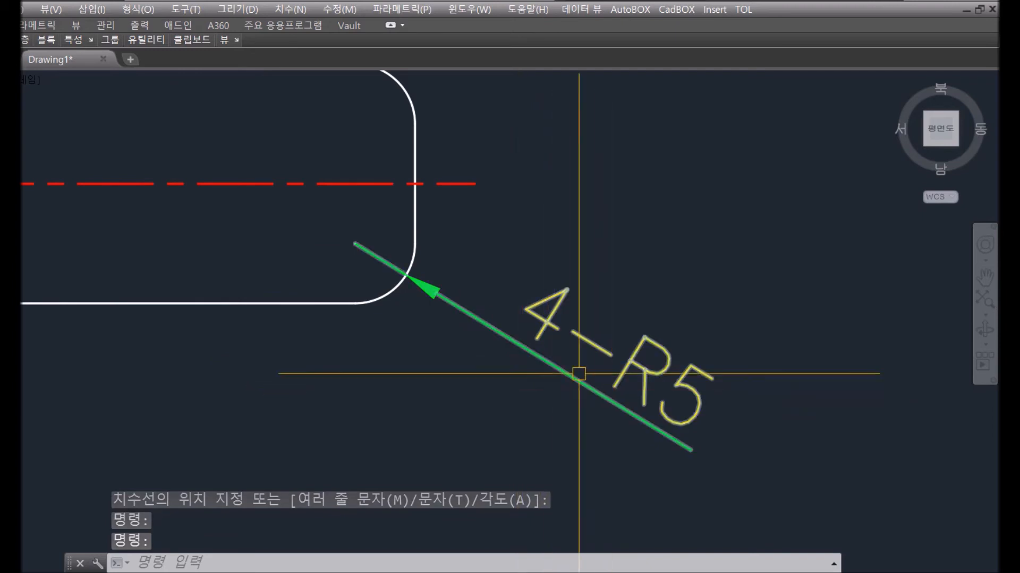
scroll(300, 261, "down", 10)
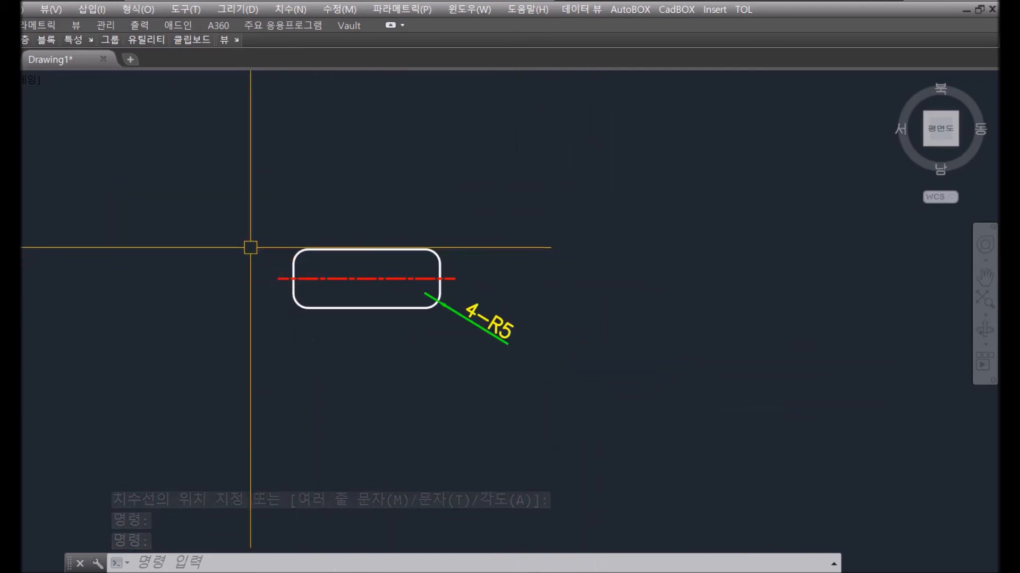
scroll(481, 298, "up", 5)
middle_click_drag(452, 298, 414, 277)
middle_click_drag(414, 220, 419, 266)
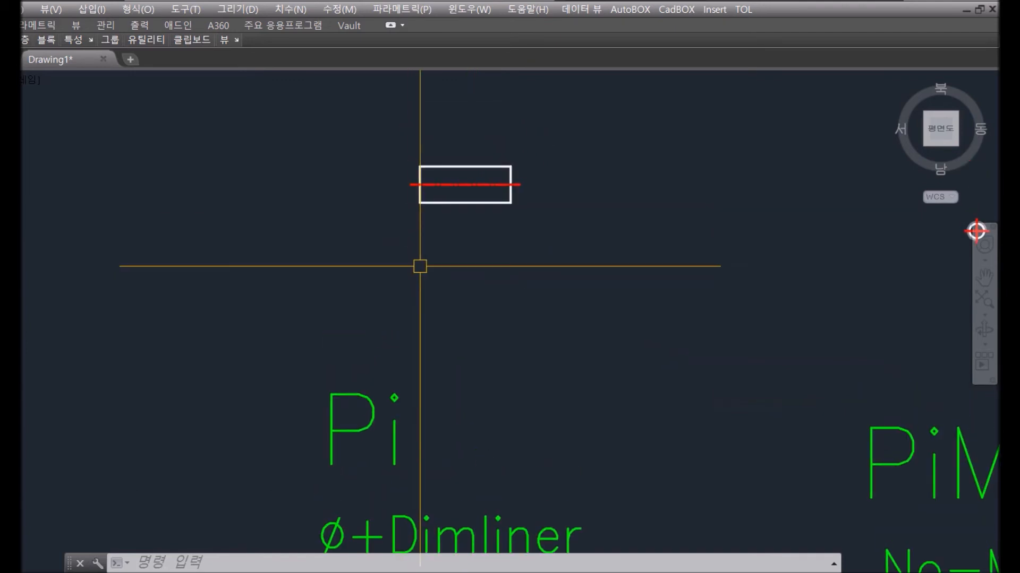
type("i")
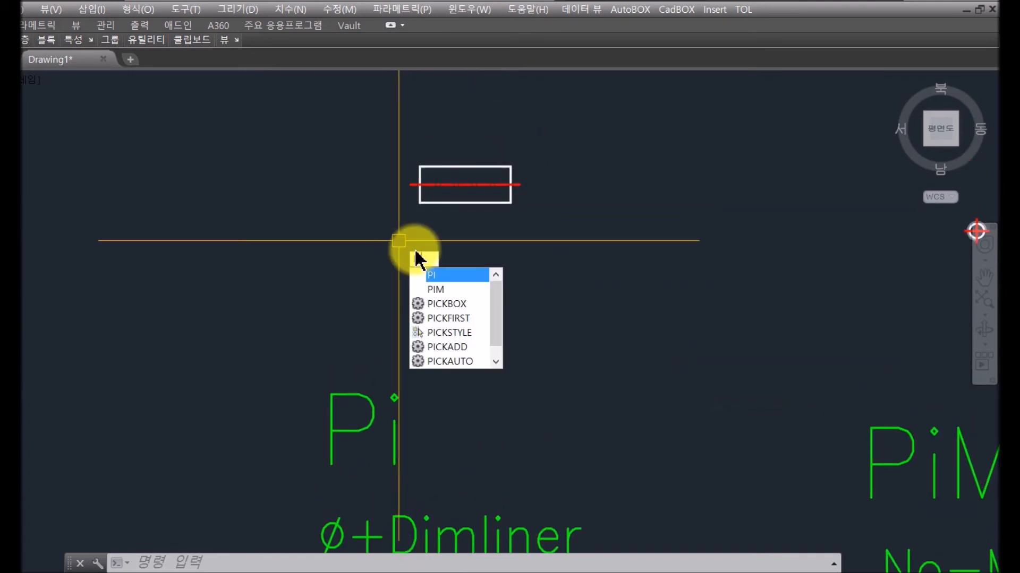
key("Return")
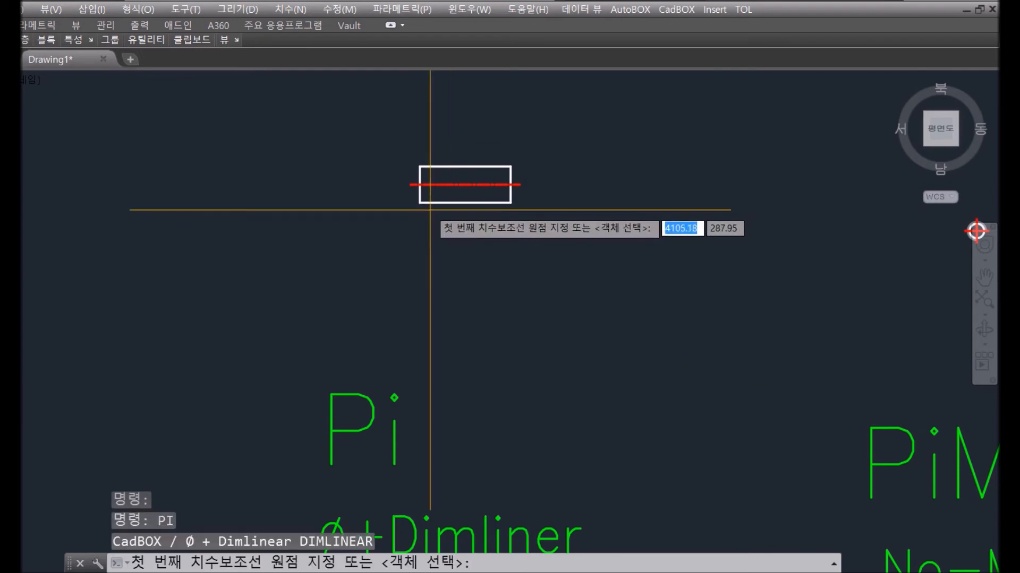
left_click(428, 207)
left_click(422, 168)
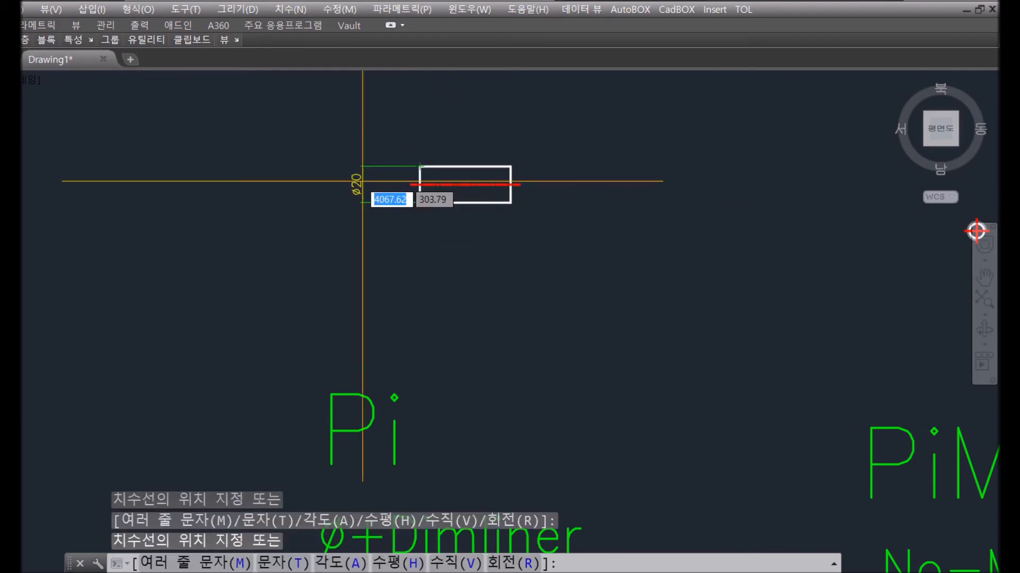
left_click(344, 181)
Repeat PI on the Pi rectangle's right edge and place the vertical diameter dimension to its right.
key("Return")
left_click(505, 199)
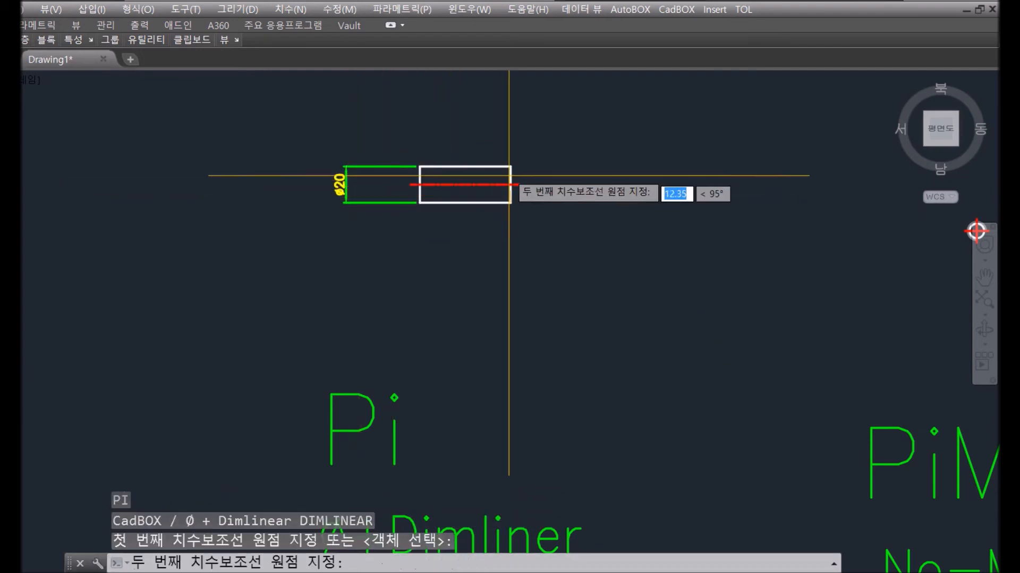
left_click(510, 166)
left_click(558, 177)
scroll(523, 155, "up", 4)
Repeat PI between the Pi rectangle's two upper corners and place the horizontal diameter dimension above it.
key("Return")
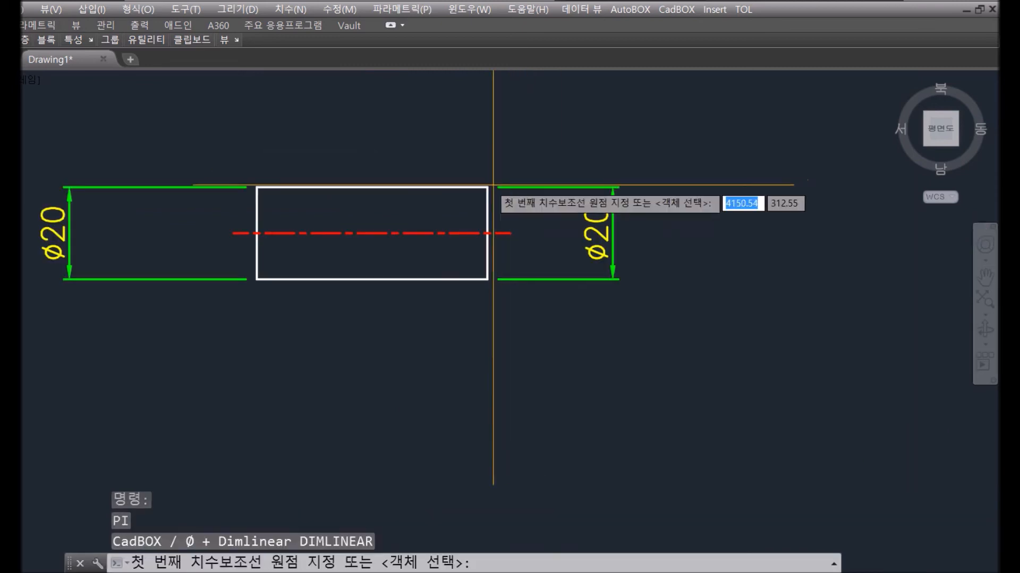
left_click(487, 187)
left_click(256, 187)
left_click(347, 125)
middle_click_drag(353, 168, 473, 206)
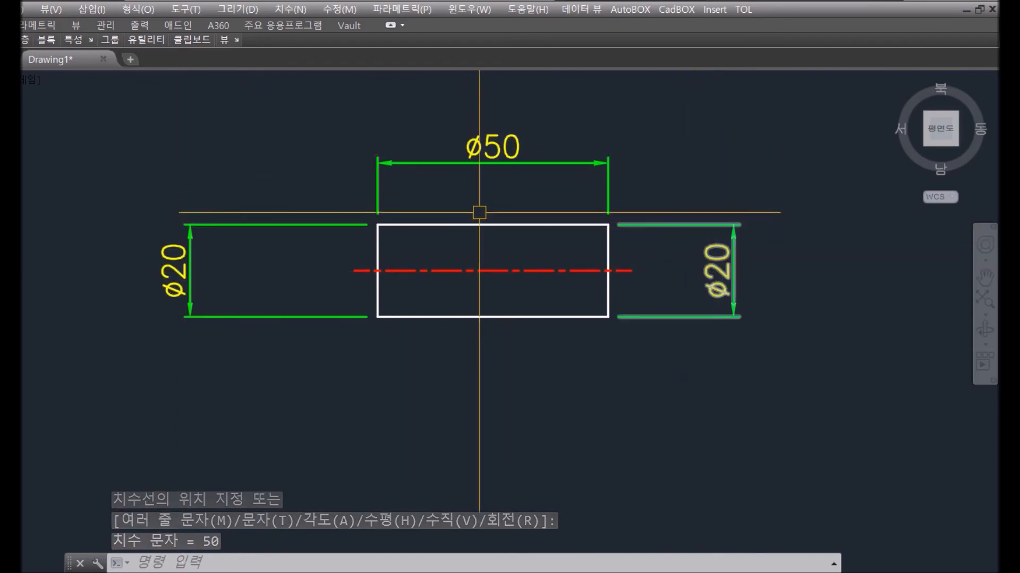
Run PIM on the PiM shape's outer tap arc with 10 as the number and place the tap leader note above and right of it.
scroll(478, 212, "down", 8)
mouse_move(484, 316)
middle_mouse_down()
mouse_move(335, 287)
mouse_move(286, 291)
middle_mouse_up()
scroll(433, 338, "up", 6)
scroll(413, 330, "down", 2)
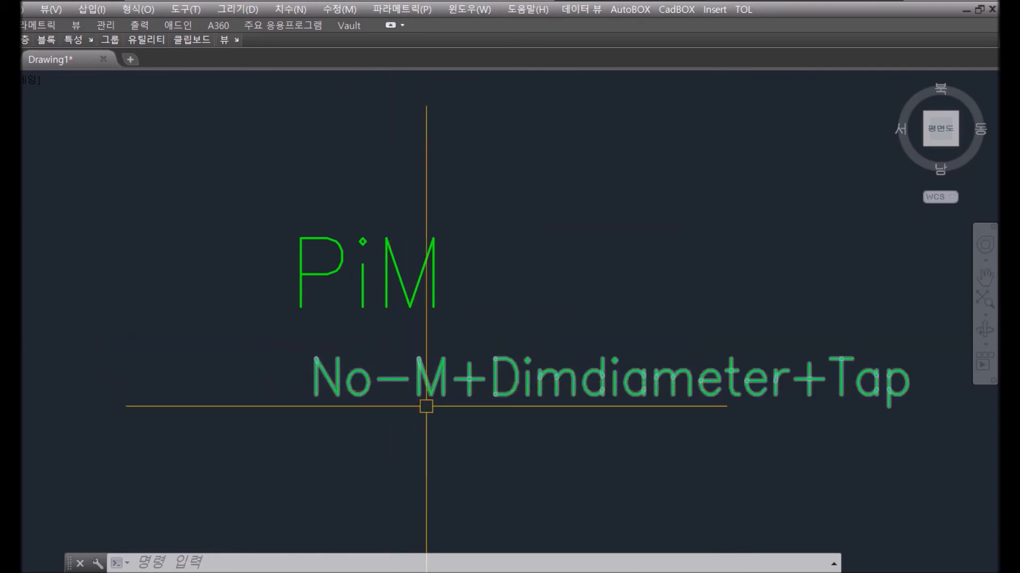
scroll(396, 397, "down", 3)
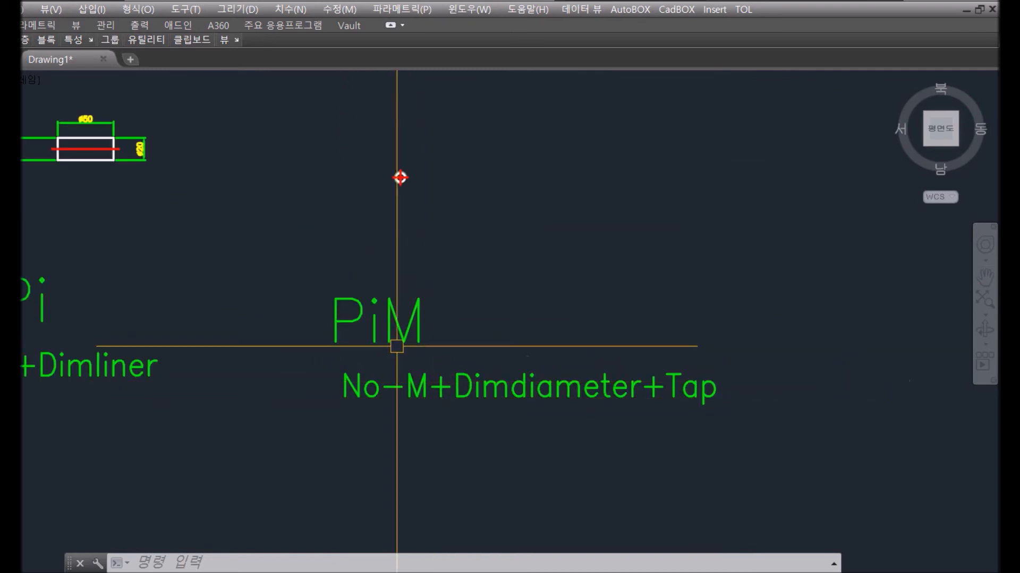
scroll(401, 170, "up", 5)
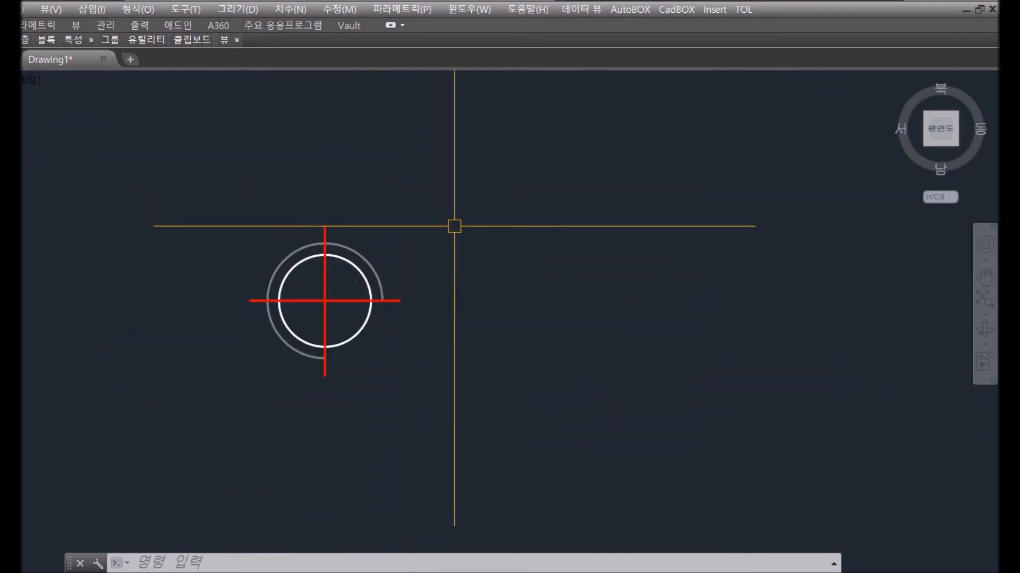
type("im")
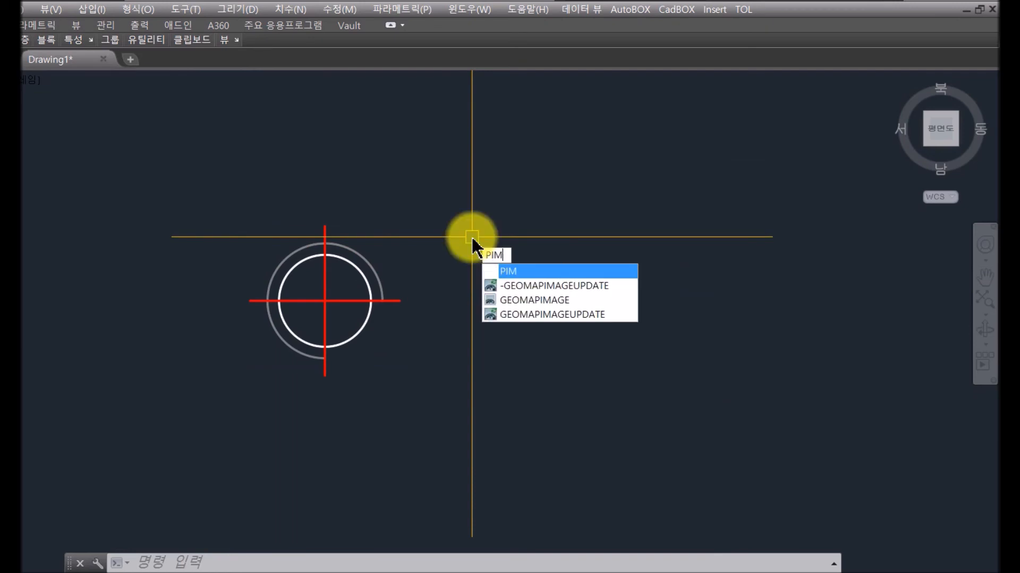
key("Return")
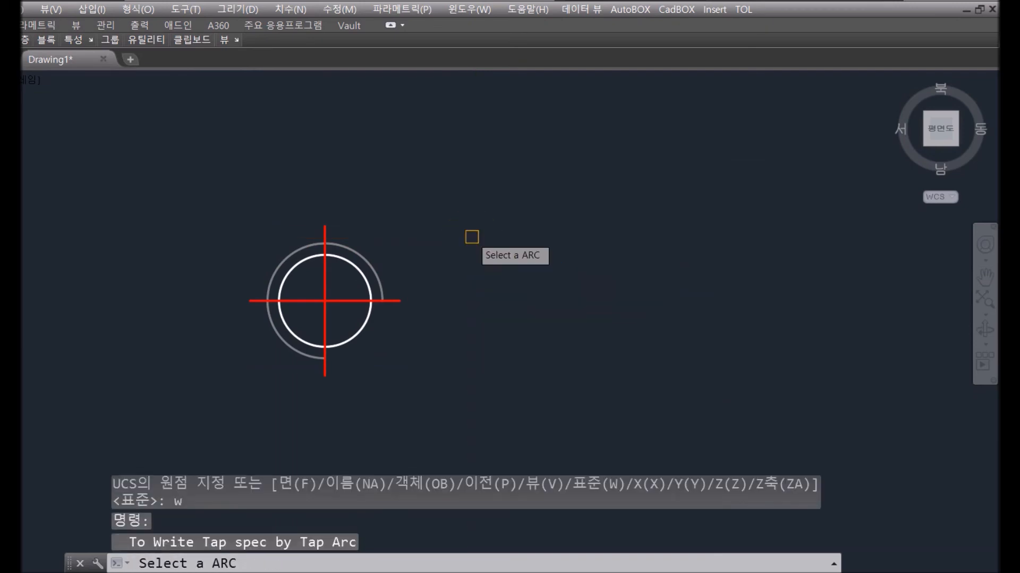
left_click(361, 243)
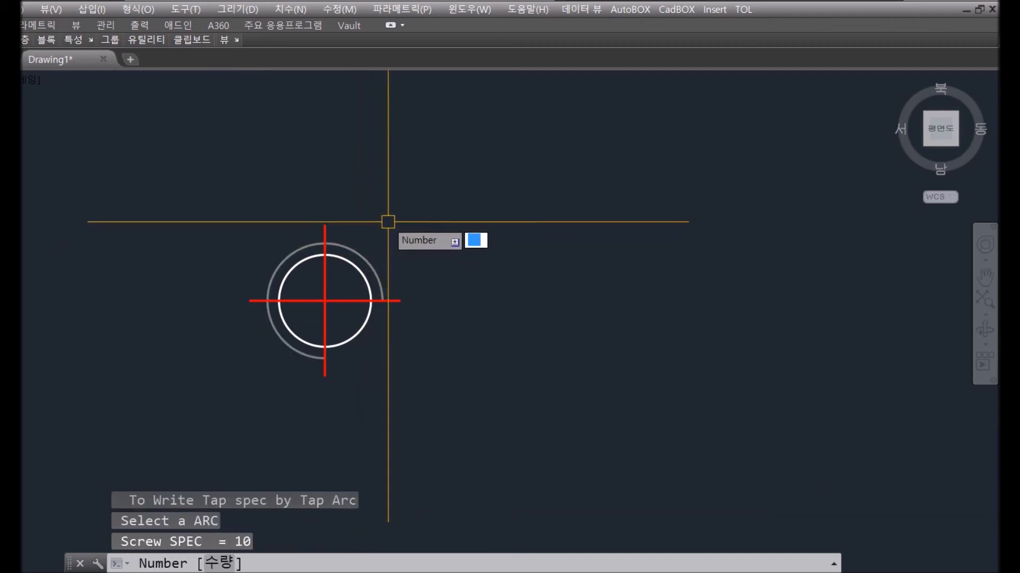
type("10")
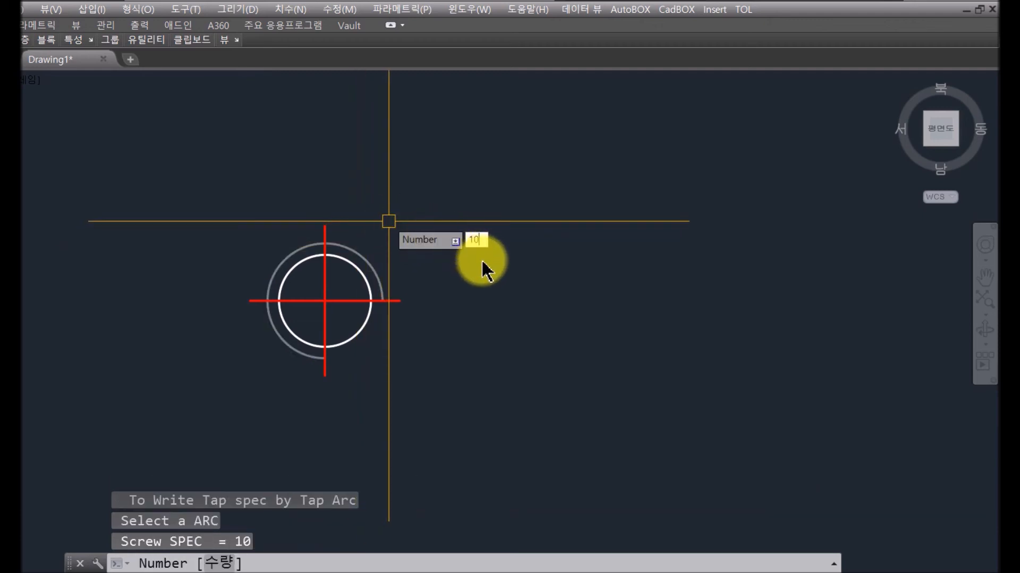
key("Return")
left_click(412, 157)
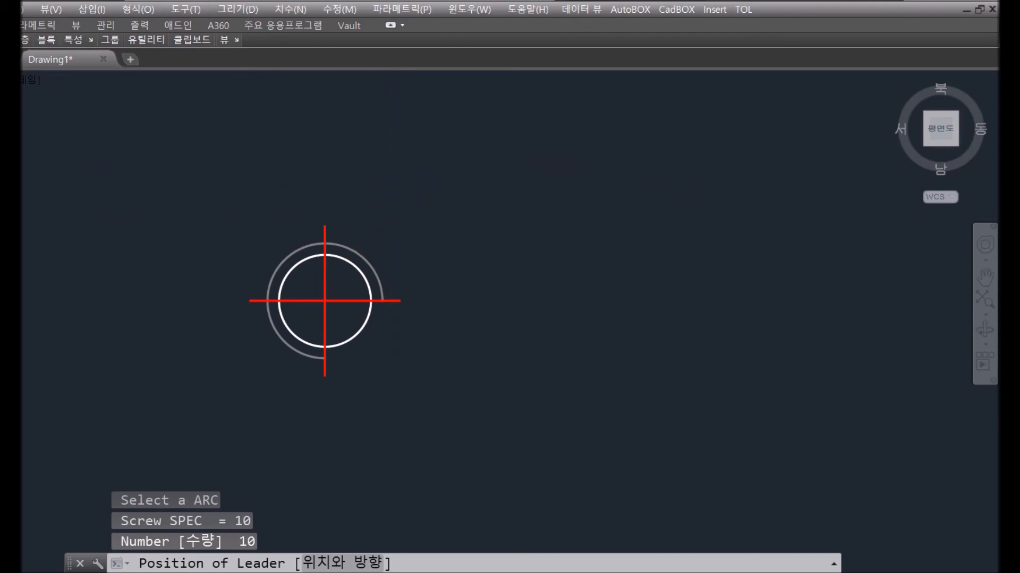
left_click(473, 163)
scroll(470, 195, "down", 5)
middle_click_drag(476, 193, 377, 267)
scroll(462, 223, "up", 3)
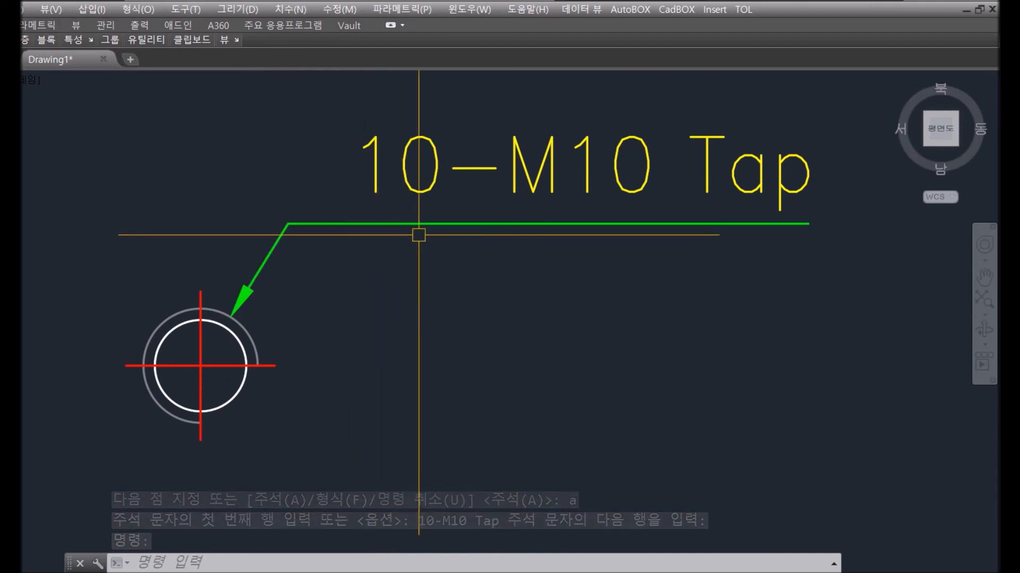
Add a diameter dimension to the PiM shape's outer tap arc with Dimdiameter, placing its text to the lower left of the circle.
scroll(432, 280, "down", 2)
scroll(234, 349, "up", 4)
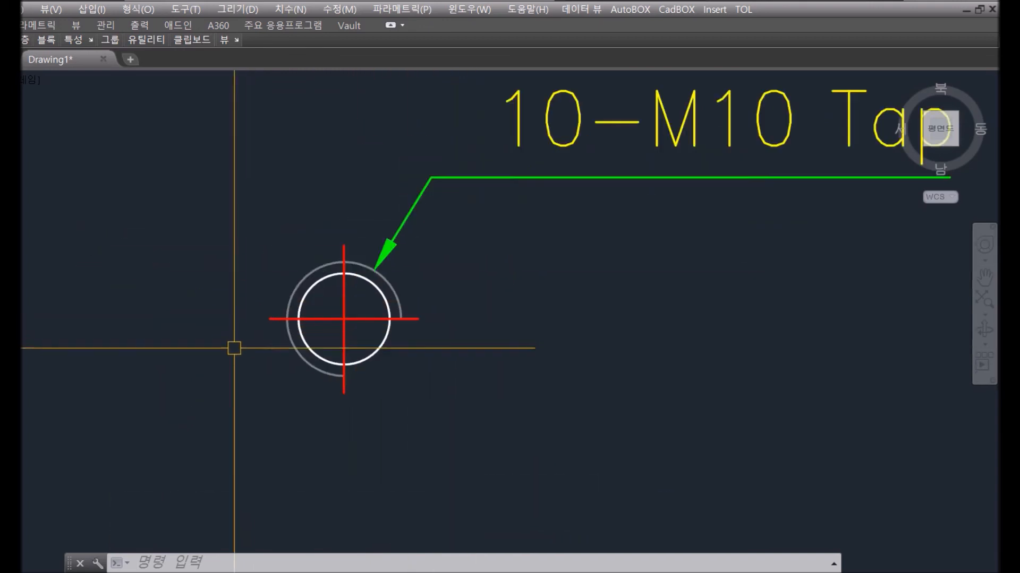
key("Return")
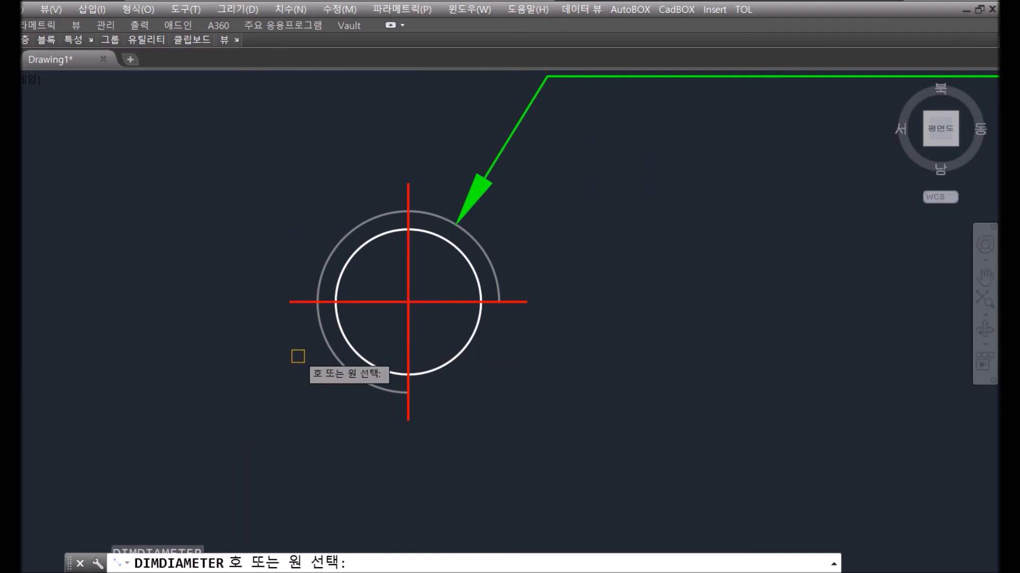
left_click(326, 341)
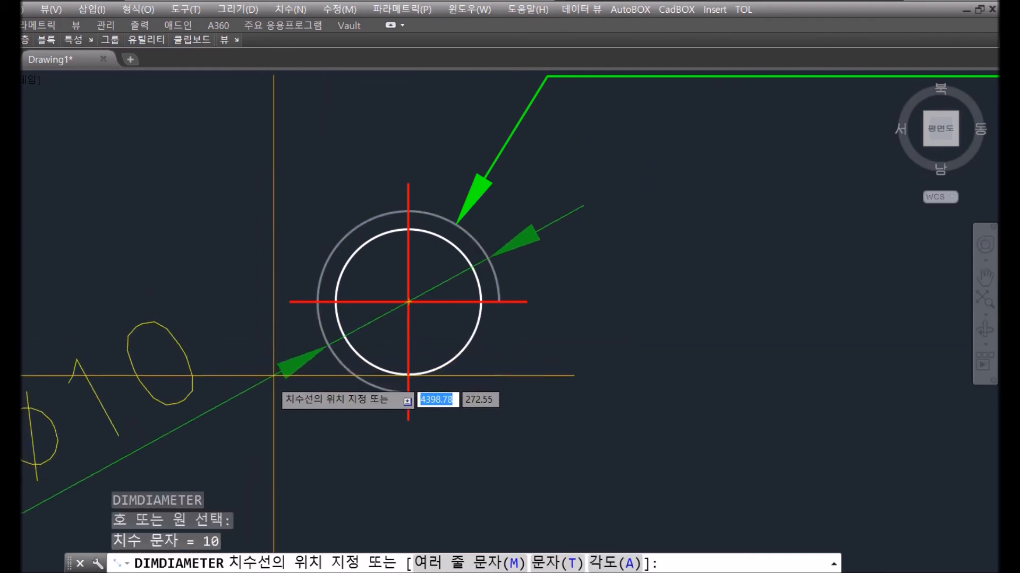
scroll(289, 367, "down", 4)
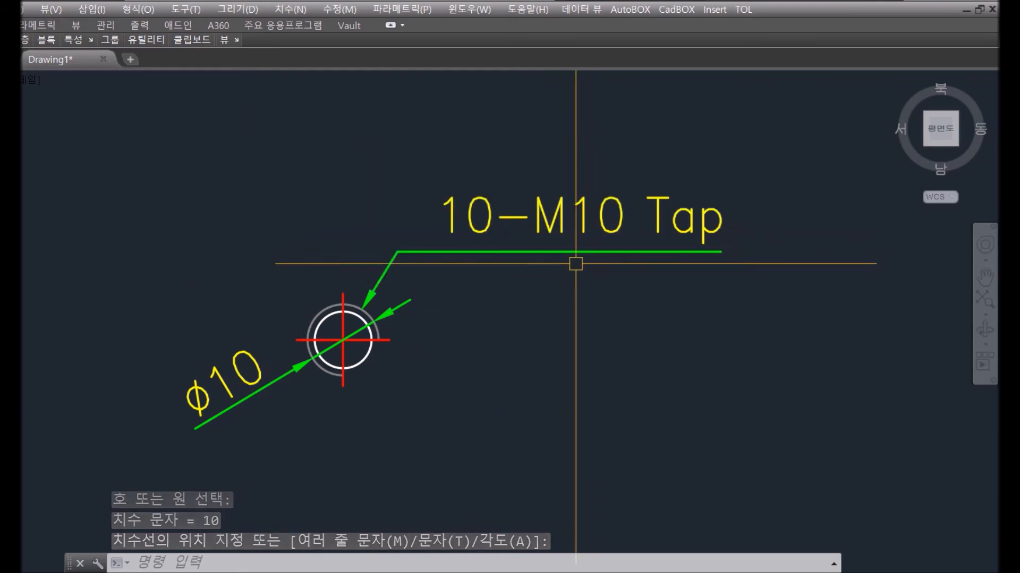
Return to the CadBOX Dimension title above the samples and zoom to a window around it.
scroll(593, 262, "down", 2)
scroll(593, 261, "down", 12)
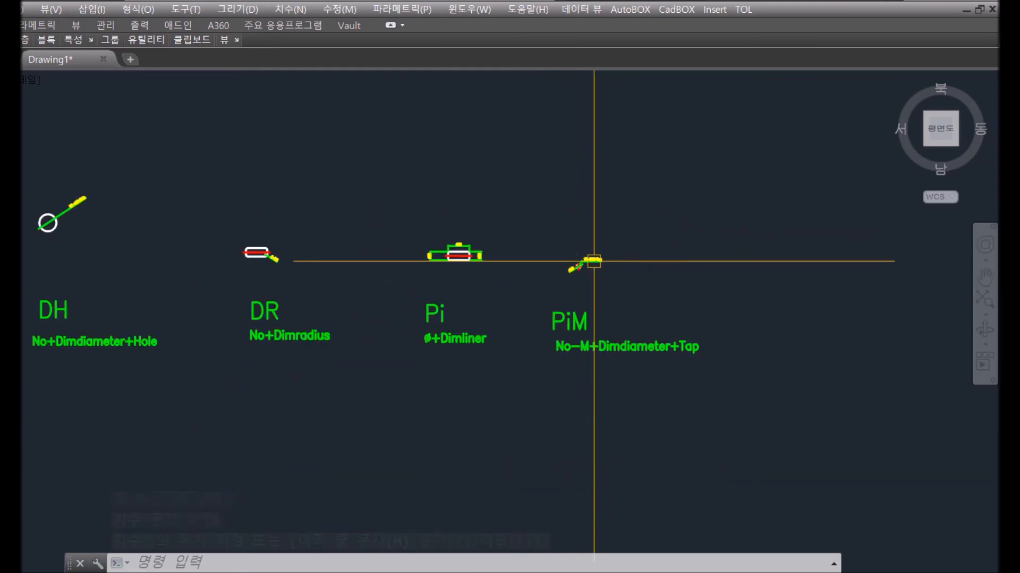
middle_click_drag(310, 303, 583, 448)
scroll(208, 274, "up", 6)
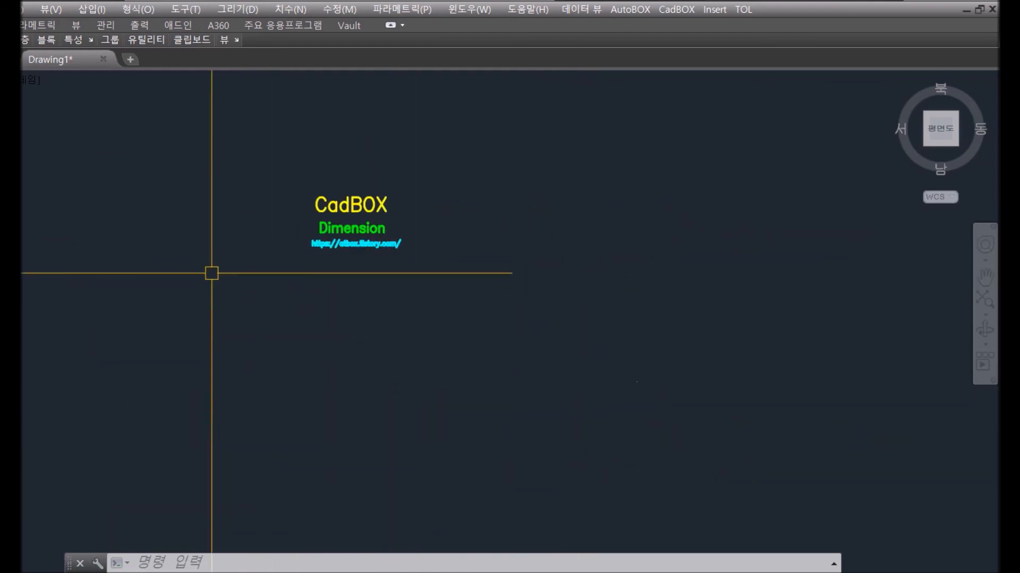
type("z")
key("Return")
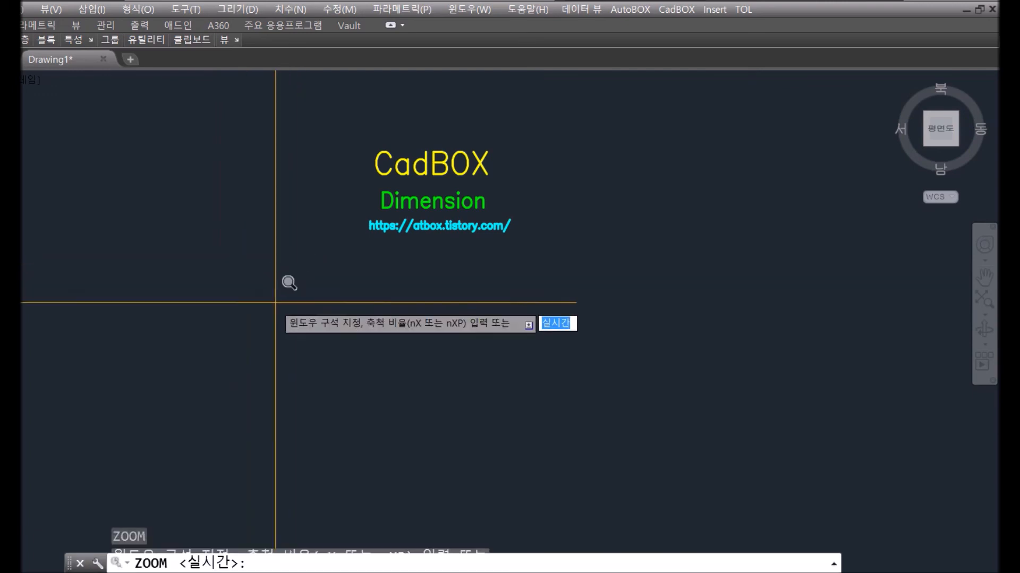
left_click(288, 321)
left_click(609, 144)
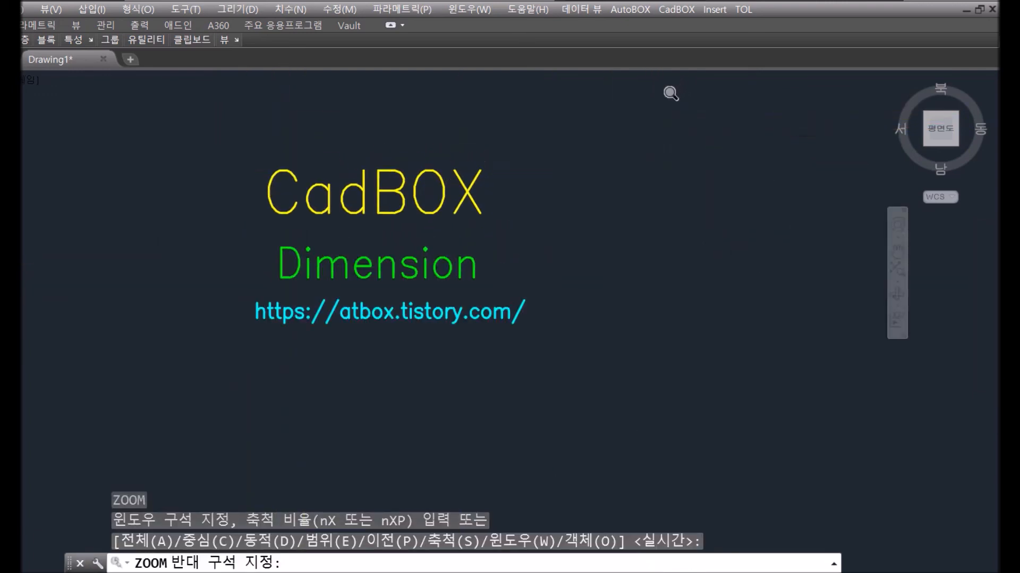